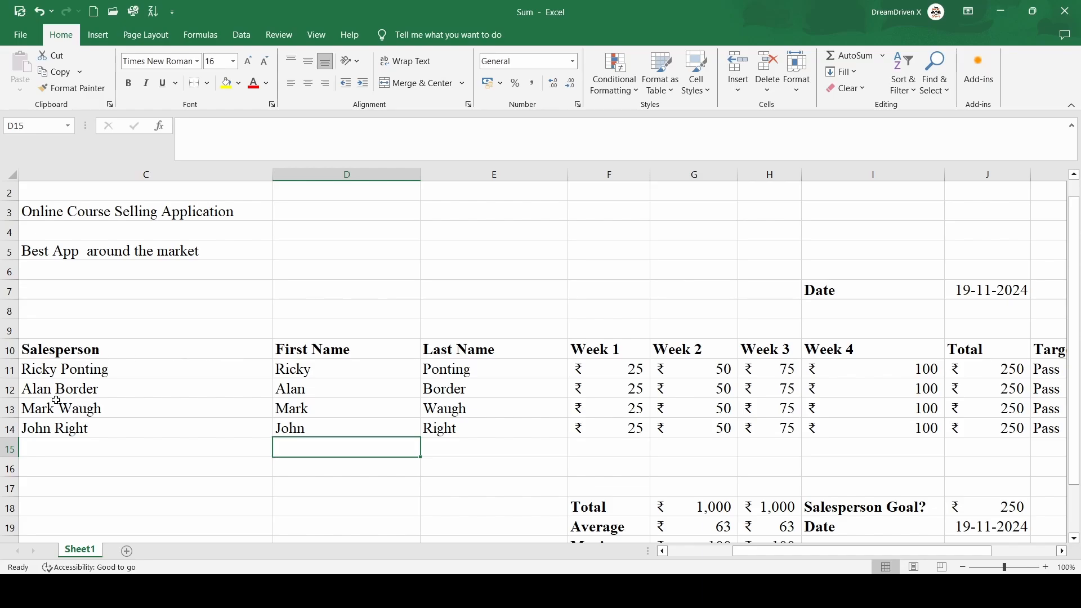
Step: Apply the built-in Title cell style to the 'Online Course Selling Application' heading in C3
scroll(498, 434, "right", 3)
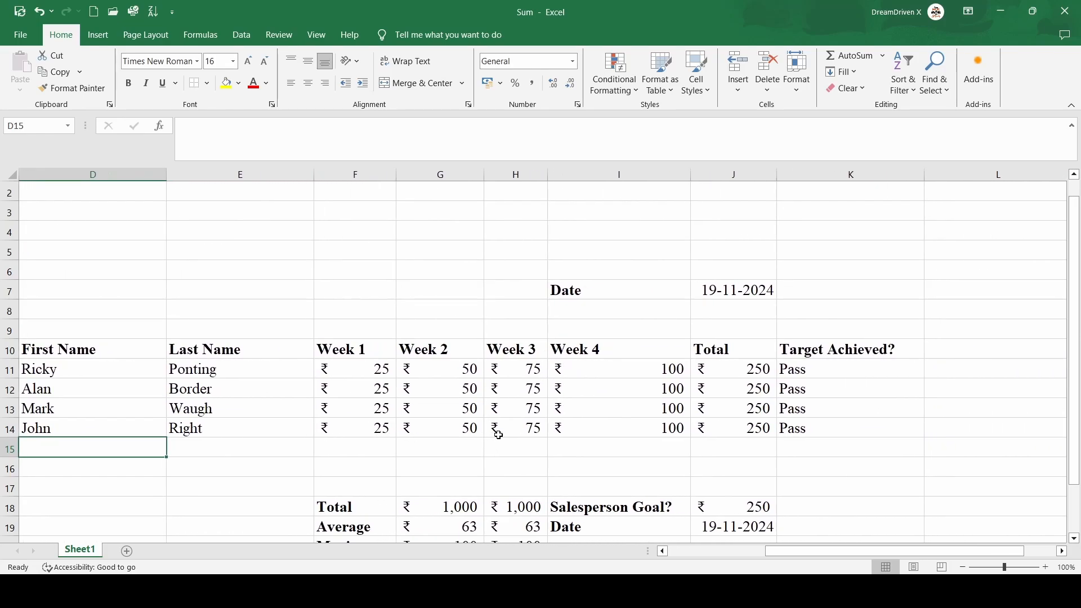
scroll(842, 396, "down", 2)
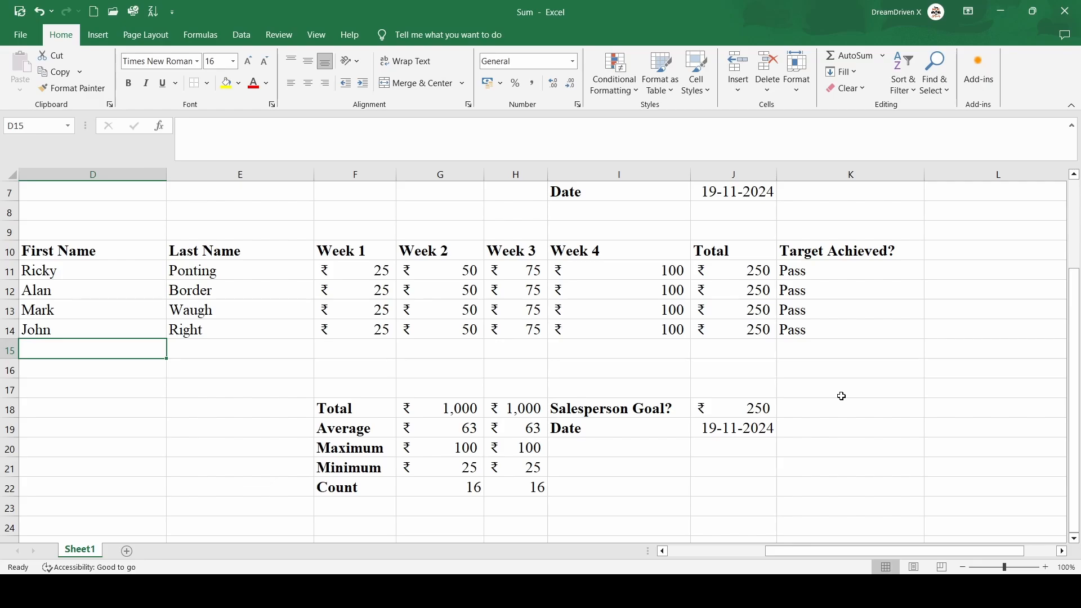
scroll(842, 395, "left", 2)
scroll(842, 396, "up", 1)
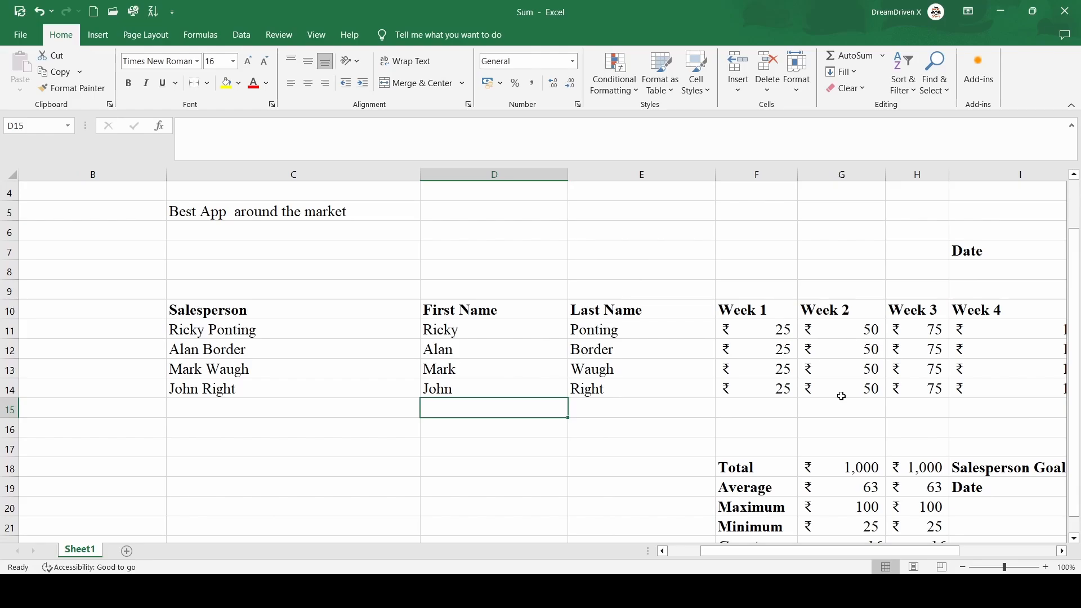
scroll(841, 395, "up", 1)
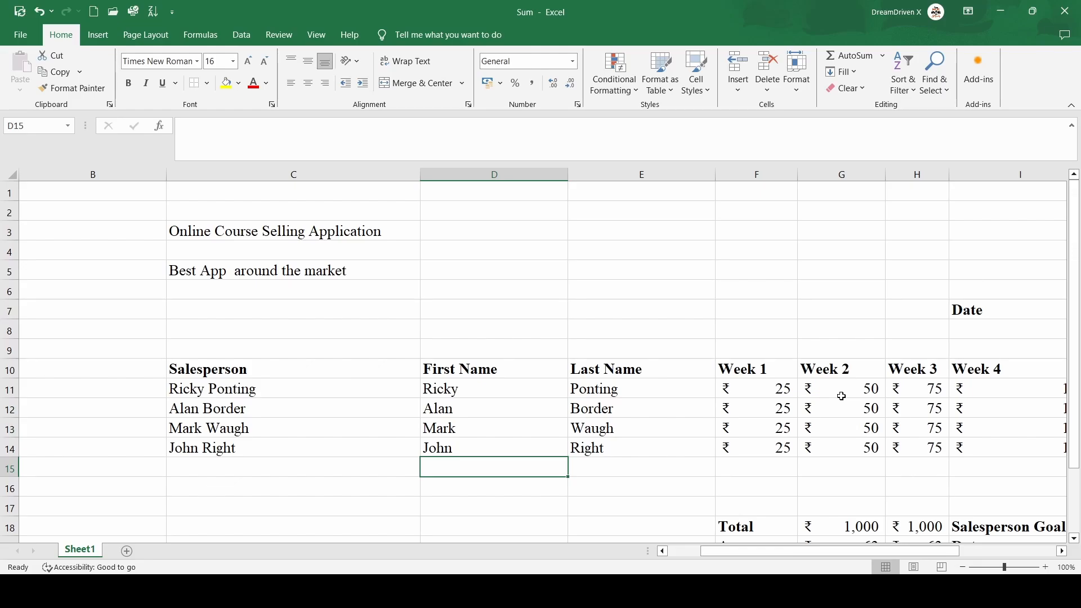
scroll(842, 396, "right", 1)
scroll(841, 396, "left", 1)
left_click(714, 591)
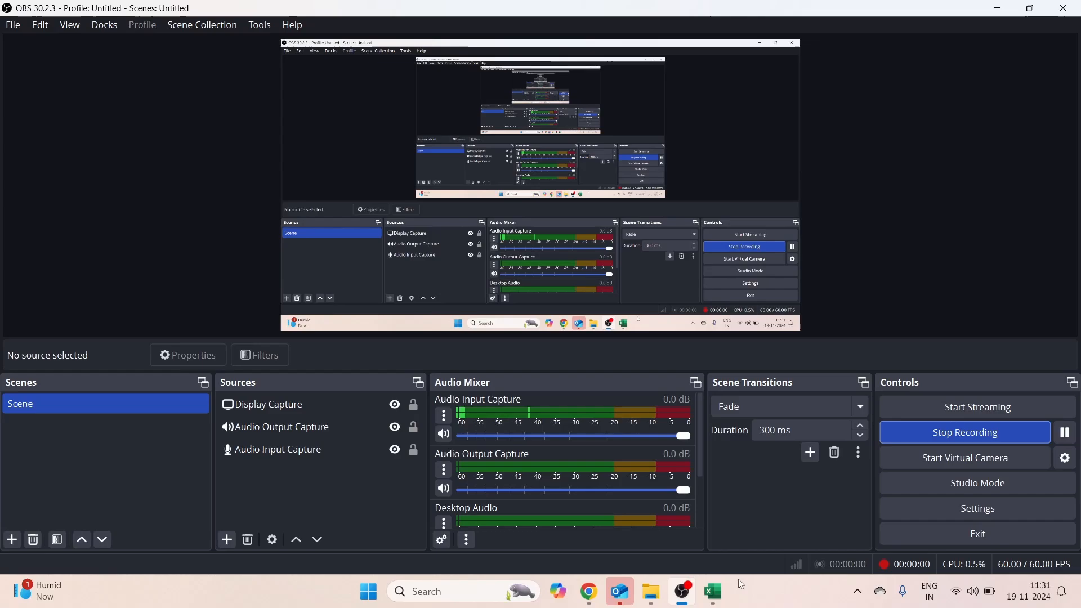
left_click(725, 583)
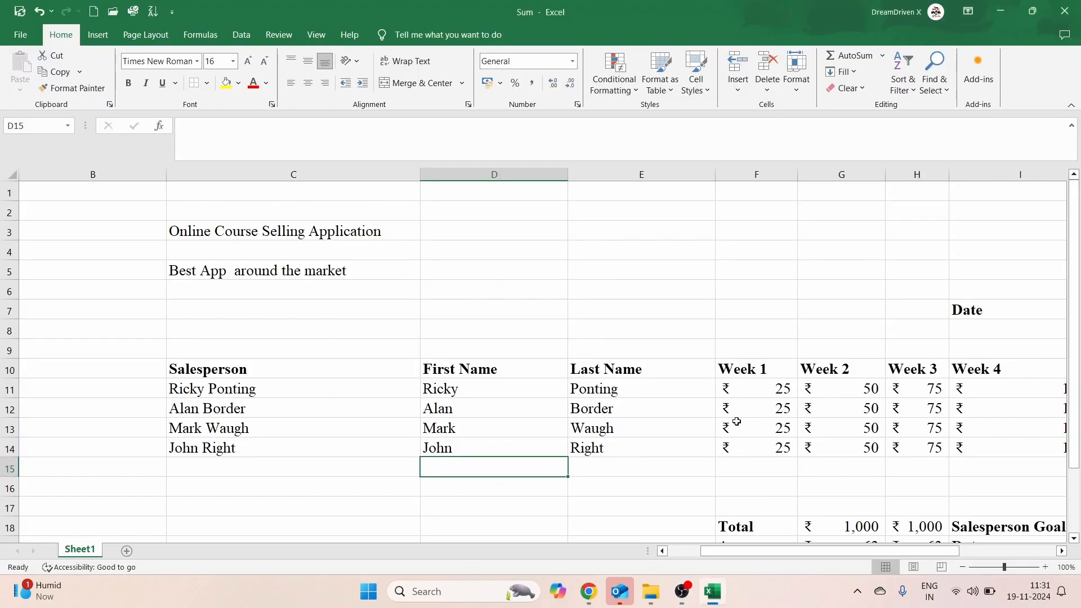
scroll(736, 421, "down", 2)
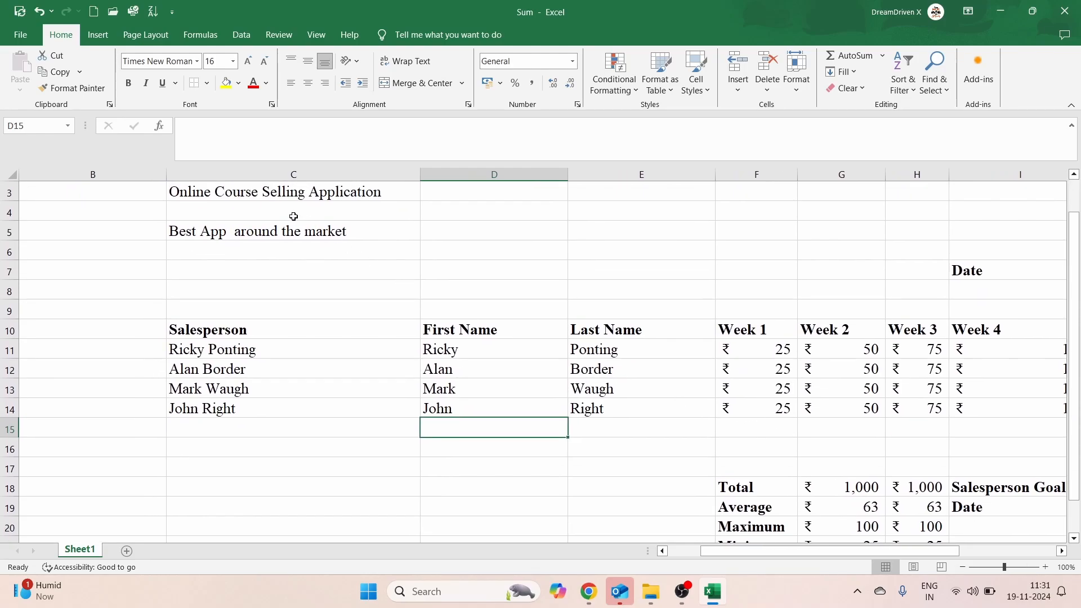
scroll(278, 206, "right", 2)
scroll(278, 206, "right", 2)
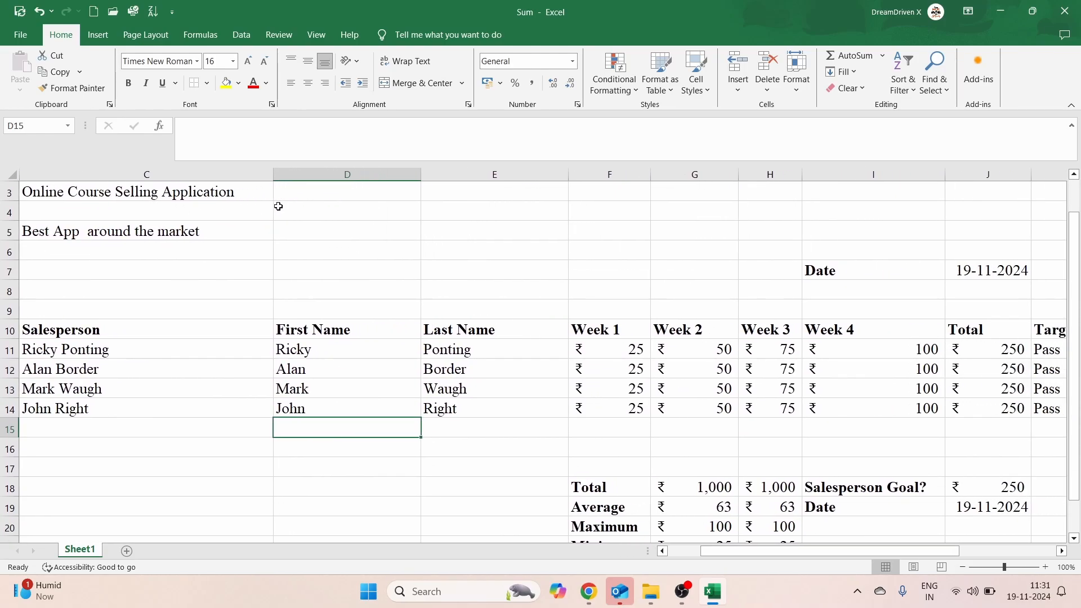
left_click(171, 188)
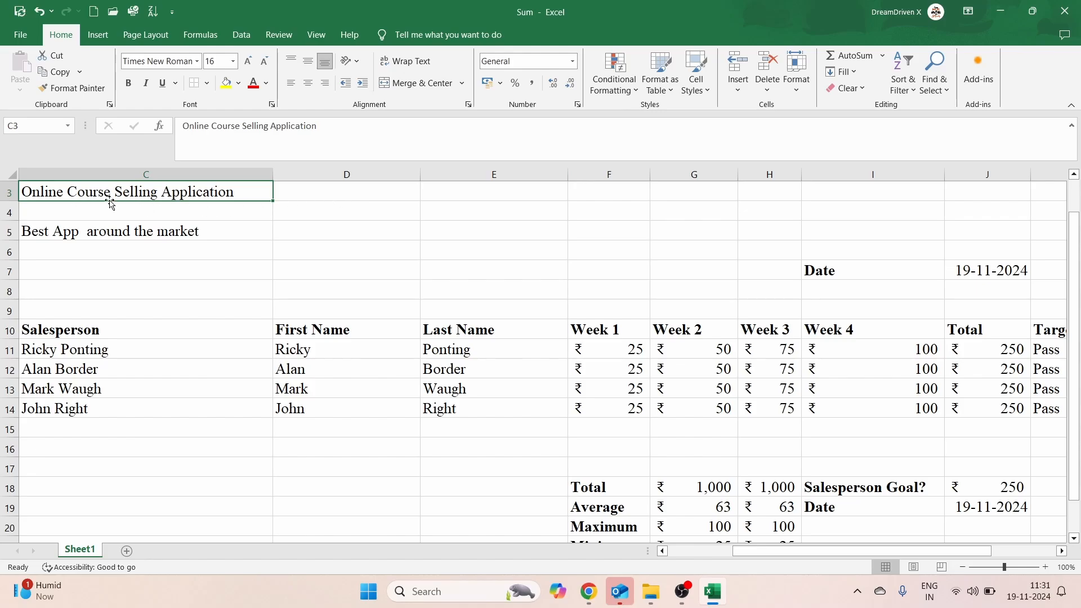
left_click(709, 97)
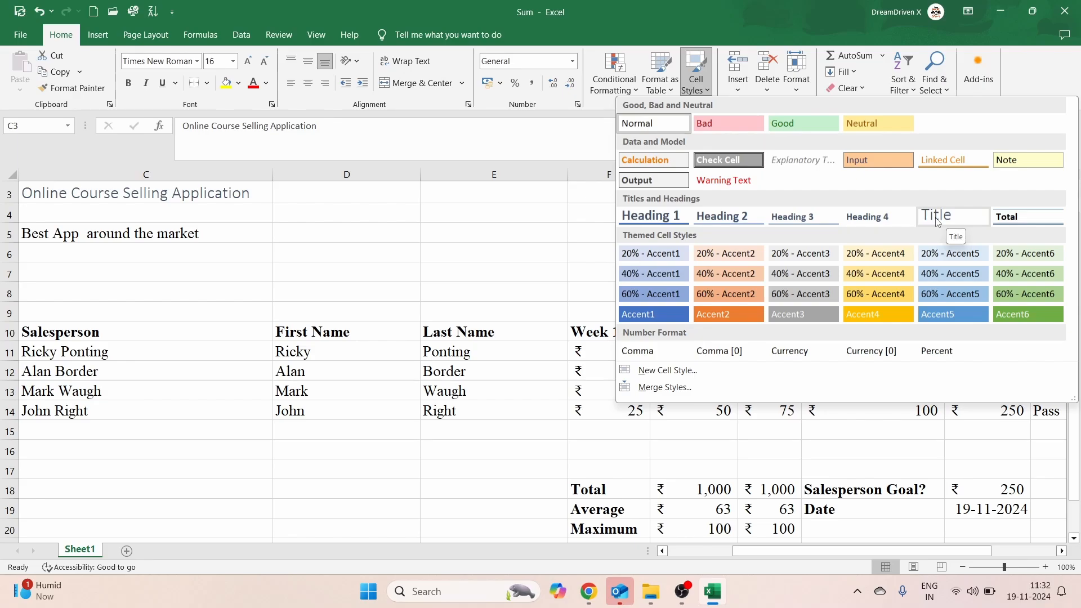
left_click(936, 220)
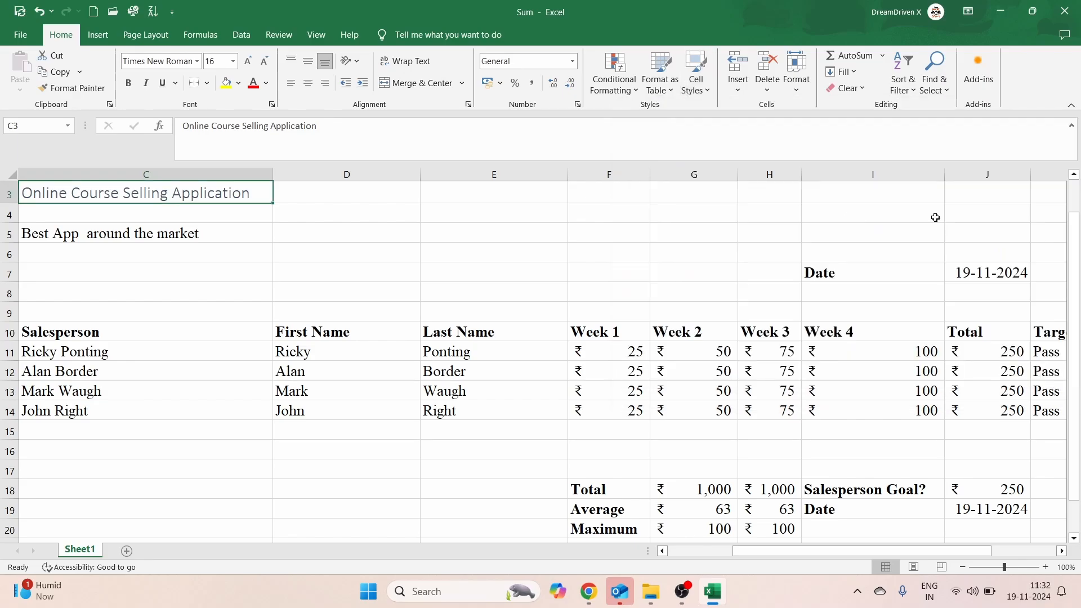
Step: Give the 'Best App around the market' subtitle in C5 the Heading 1 cell style
left_click(534, 271)
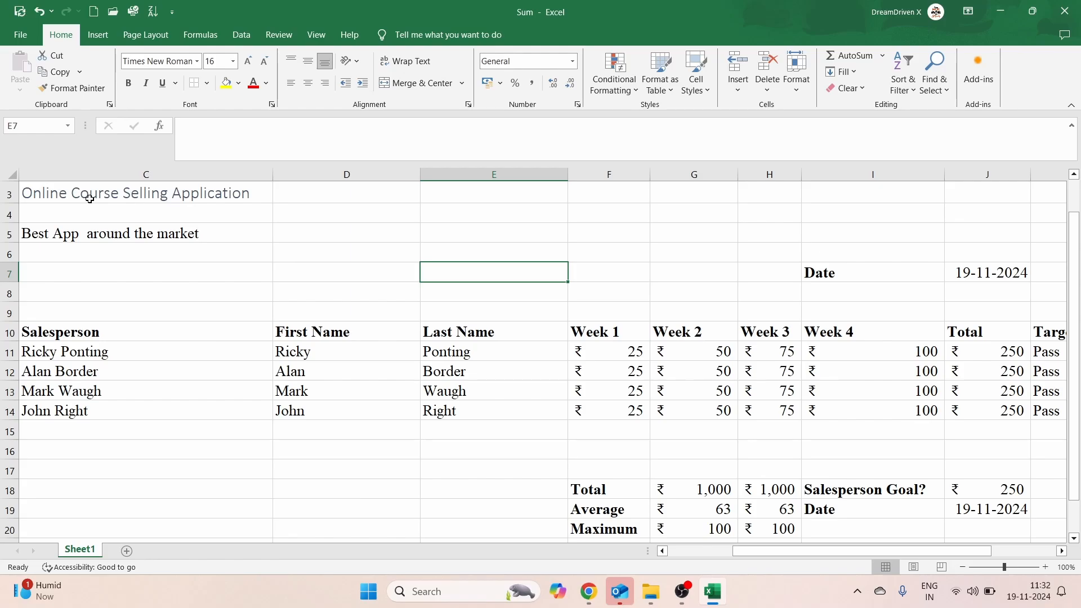
left_click(50, 237)
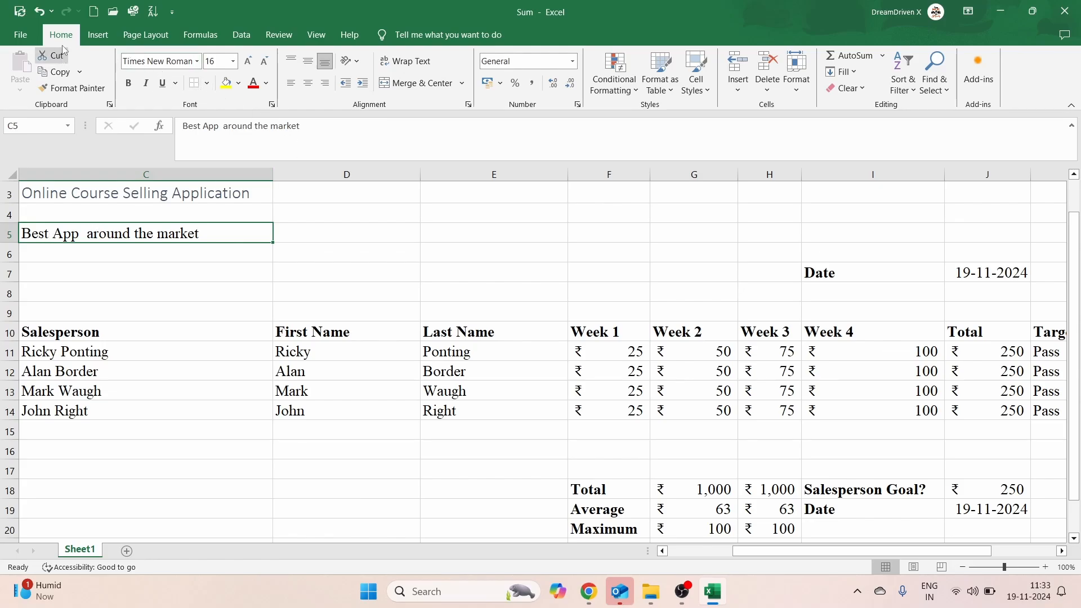
left_click(707, 93)
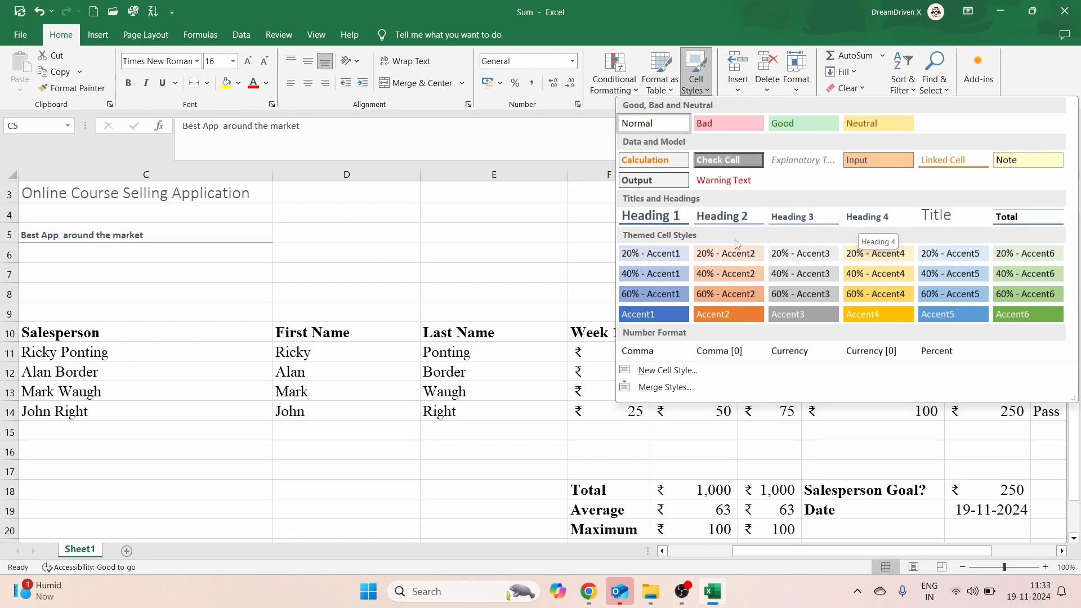
left_click(664, 222)
left_click(417, 197)
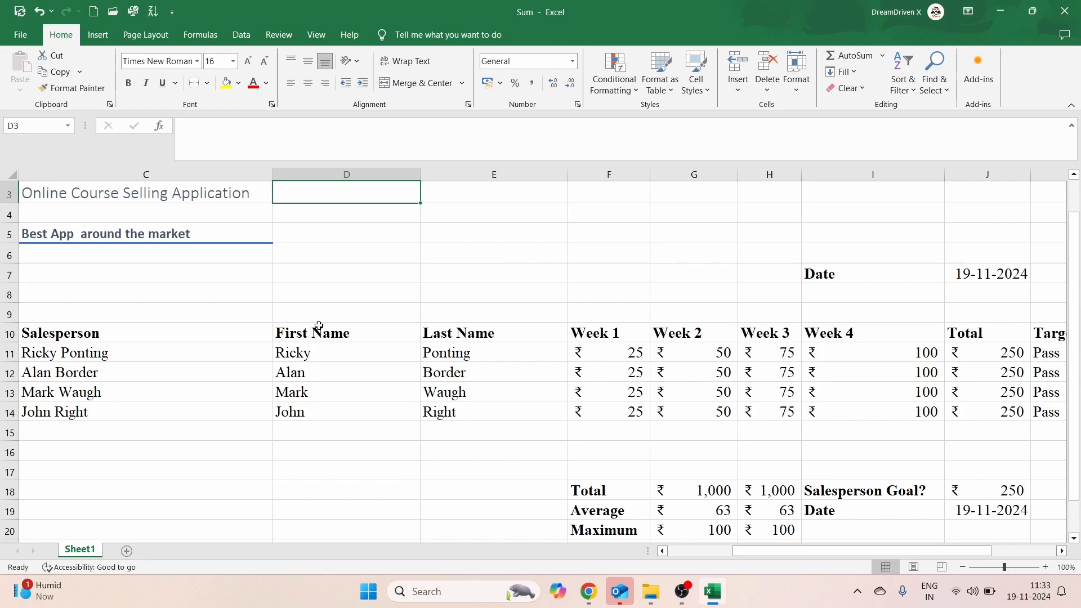
Step: Remove the bold from the row 10 header cells, starting at Salesperson in C10
left_click(83, 356)
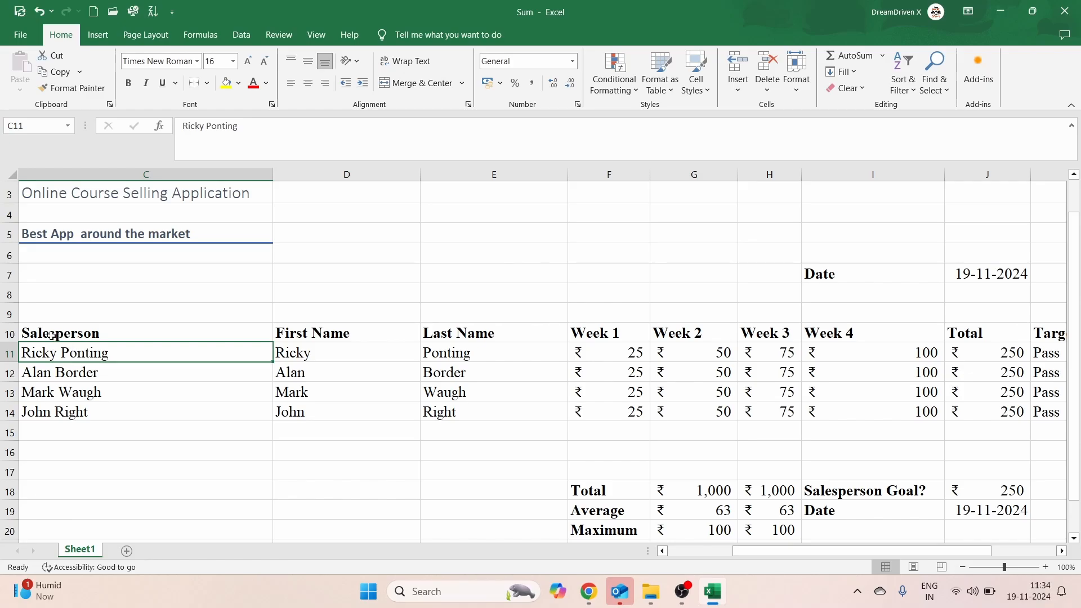
left_click(46, 329)
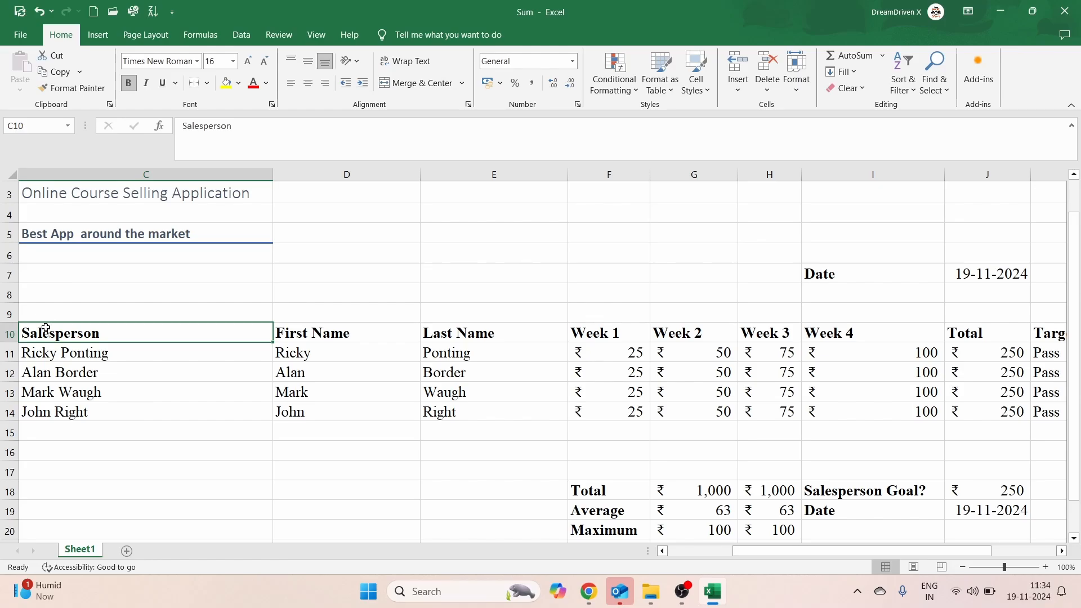
key("shift+Right")
key("shift+Right")
key("shift+Right")
key("shift+Right")
key("shift+Right")
key("shift+Right")
key("shift+Right")
key("shift+Right")
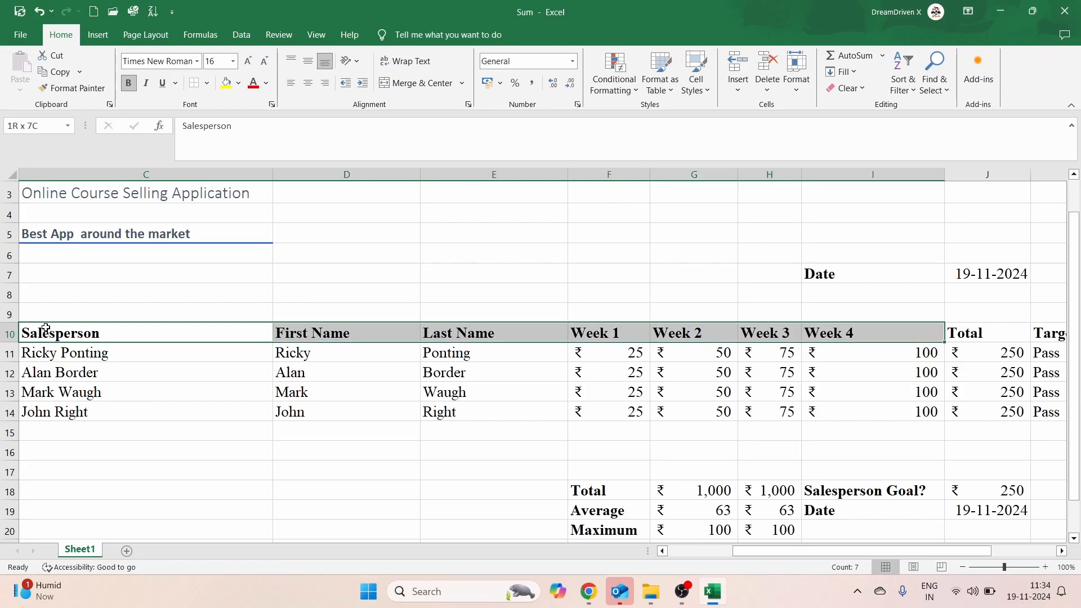
key("ctrl+b")
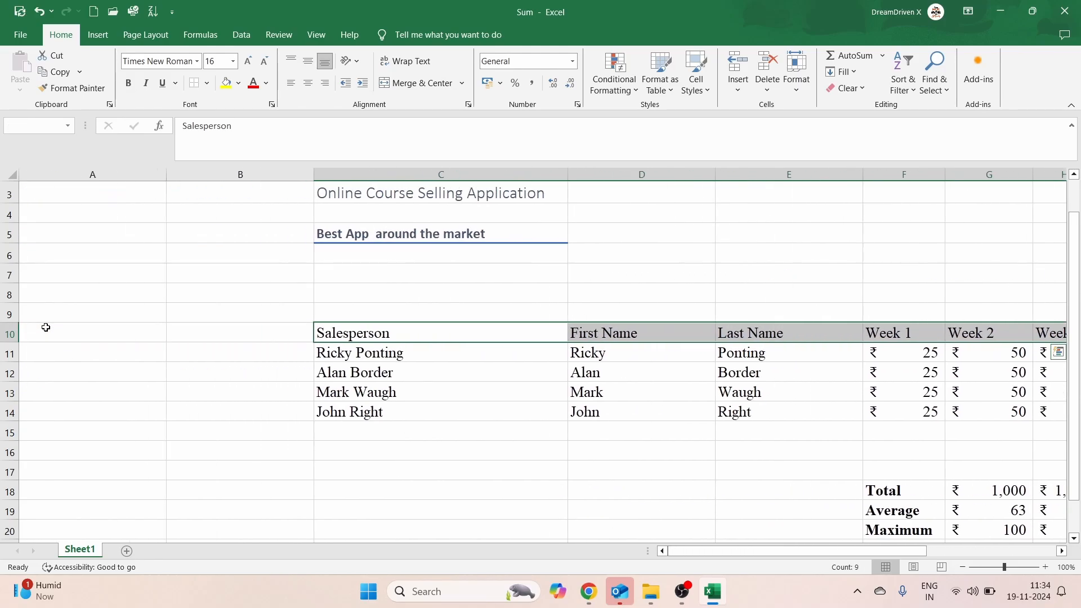
left_click(304, 309)
scroll(304, 308, "right", 3)
scroll(304, 309, "right", 2)
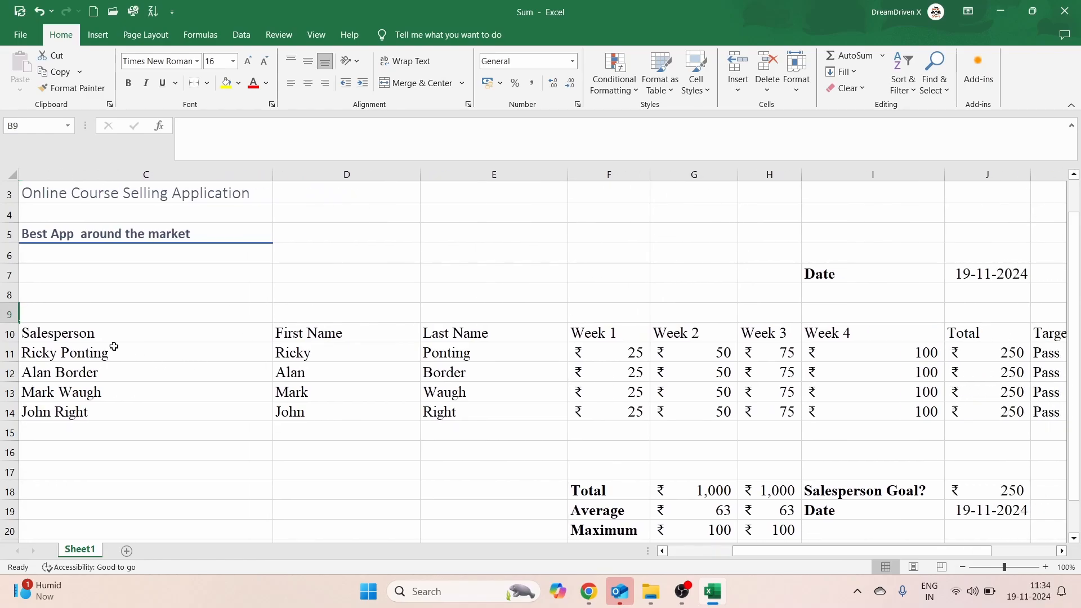
left_click(98, 337)
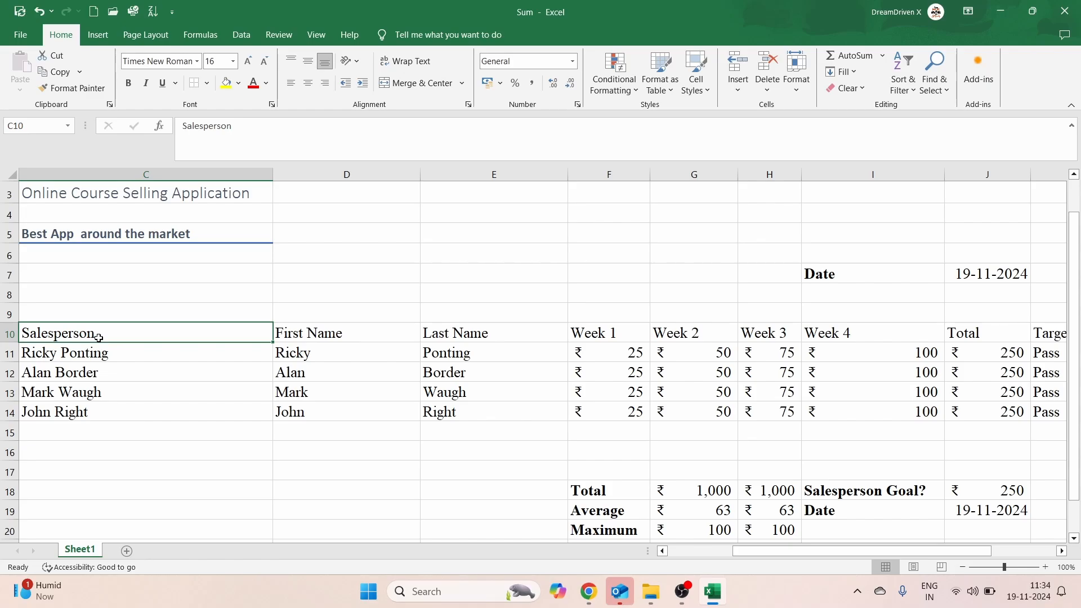
Step: Check the header range in row 10, from Salesperson (C10) to Target Achieved? (K10)
key("ctrl+shift+Right")
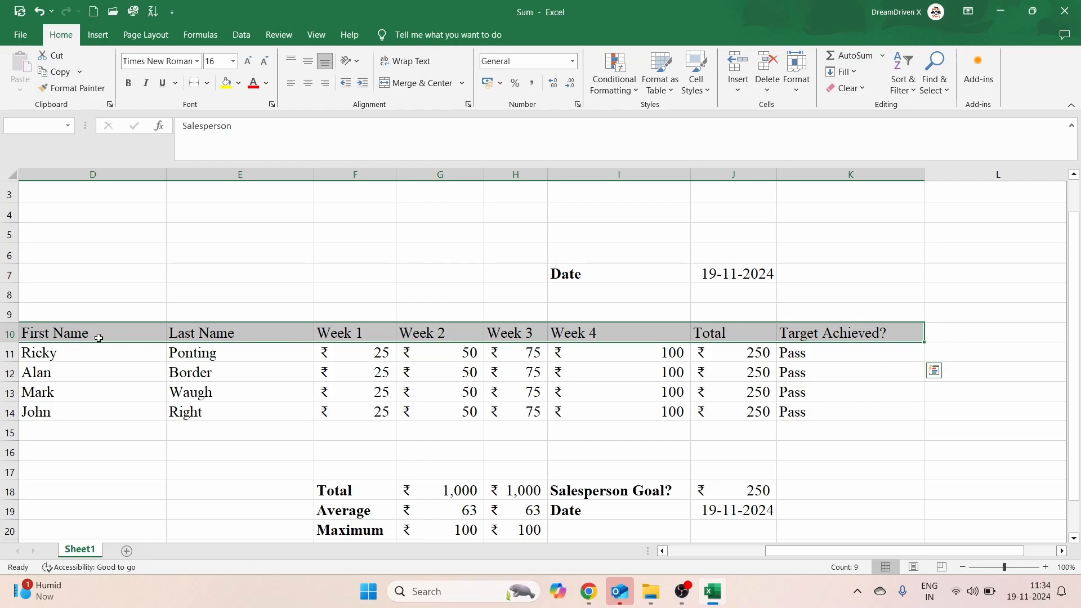
key("Home")
scroll(98, 337, "right", 3)
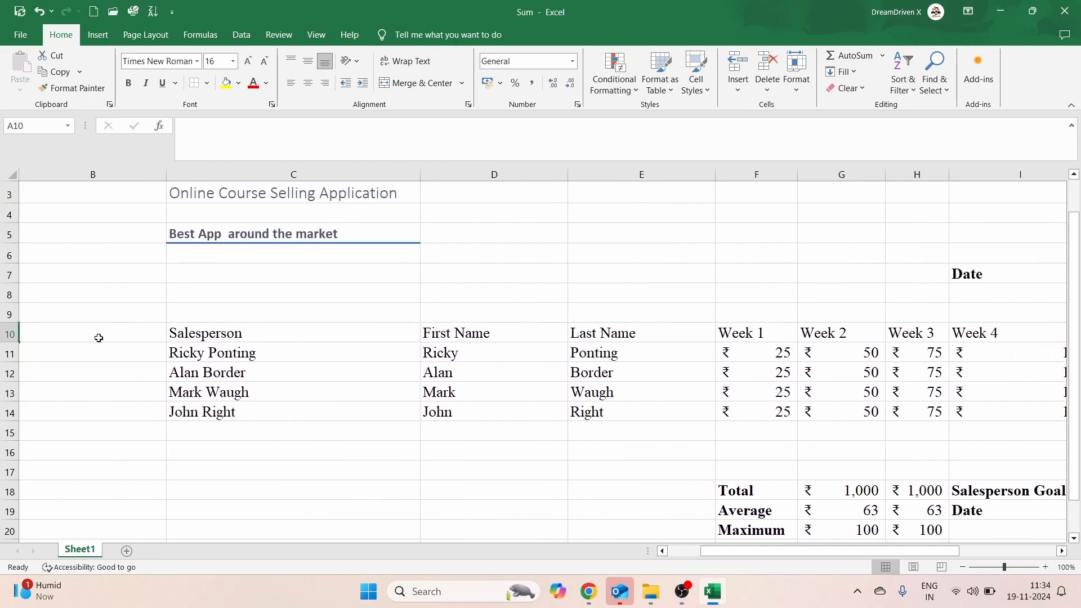
left_click(203, 332)
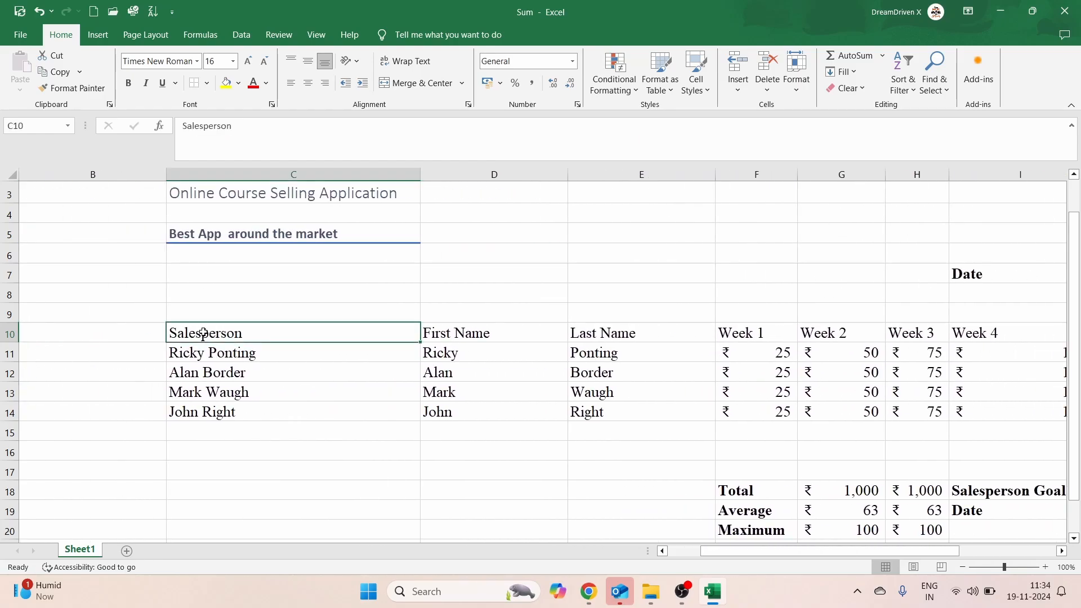
scroll(203, 332, "right", 2)
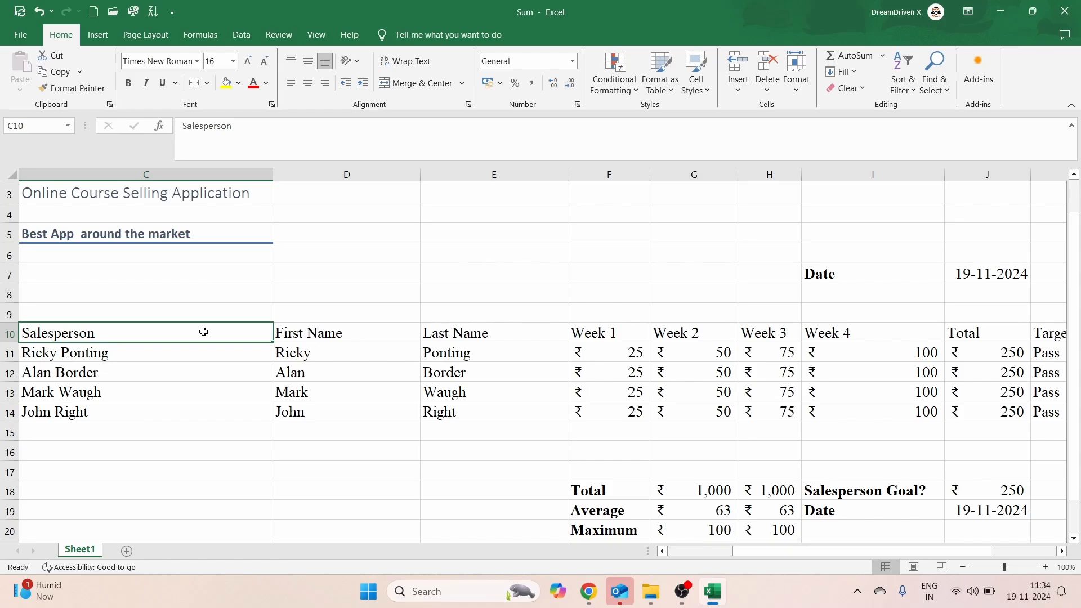
key("ctrl+Right")
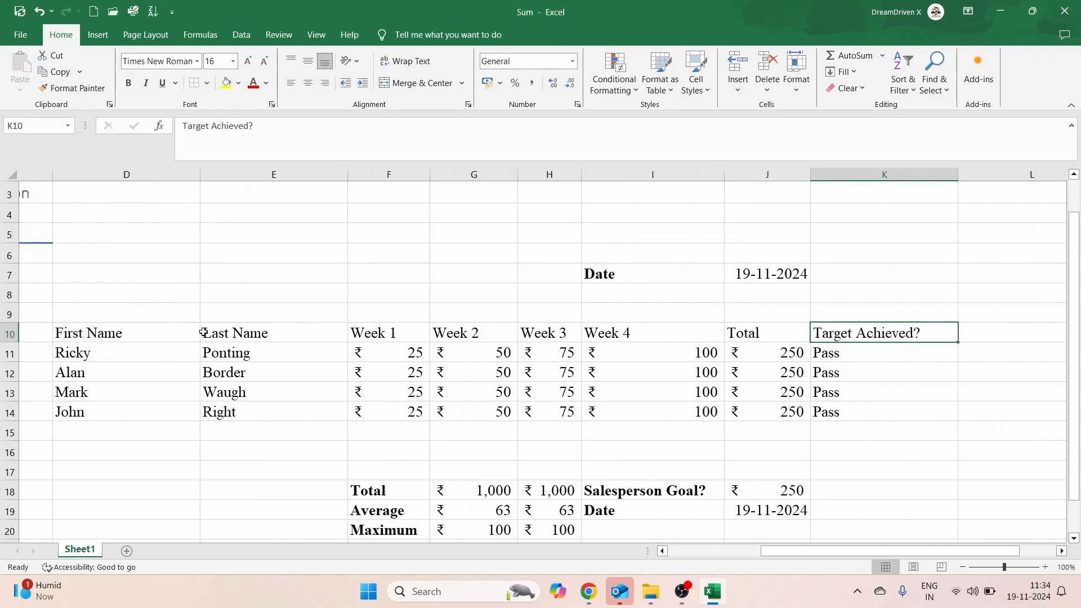
key("ctrl+Left")
key("ctrl+Right")
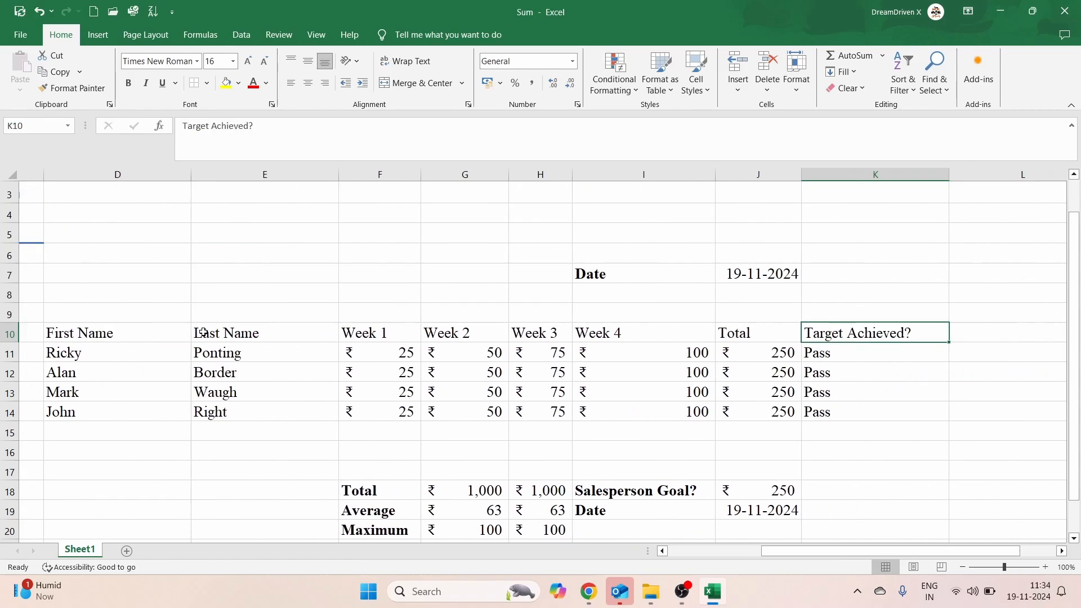
key("ctrl+Left")
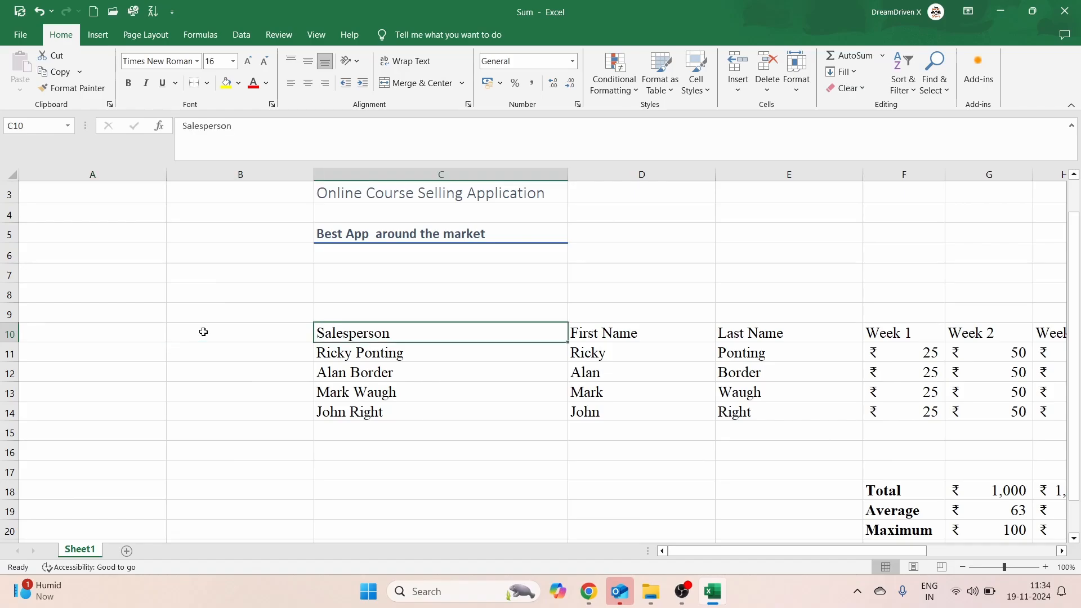
scroll(203, 332, "right", 5)
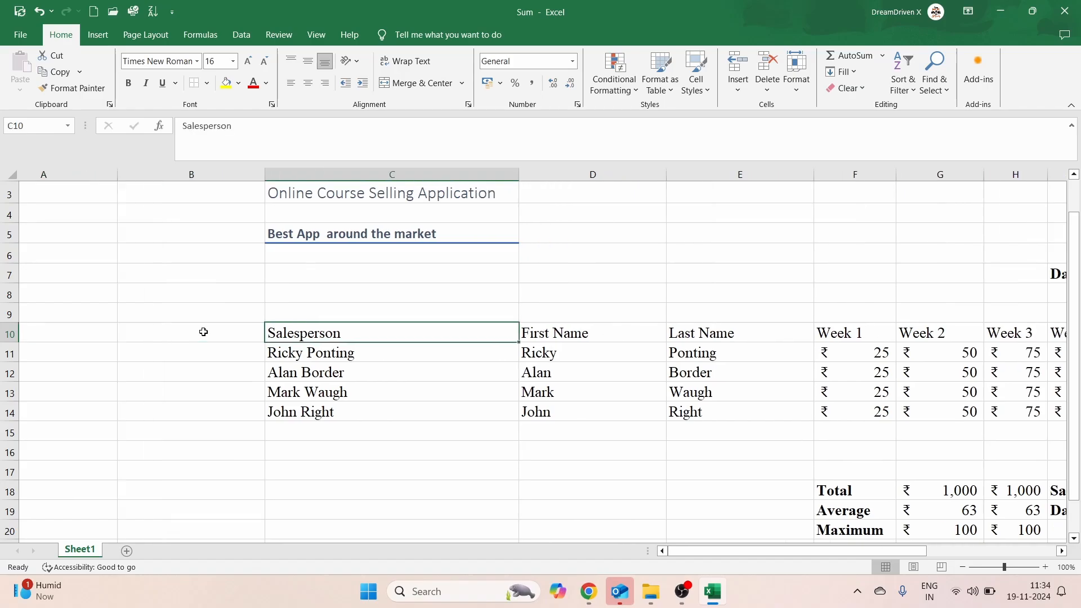
scroll(203, 332, "right", 5)
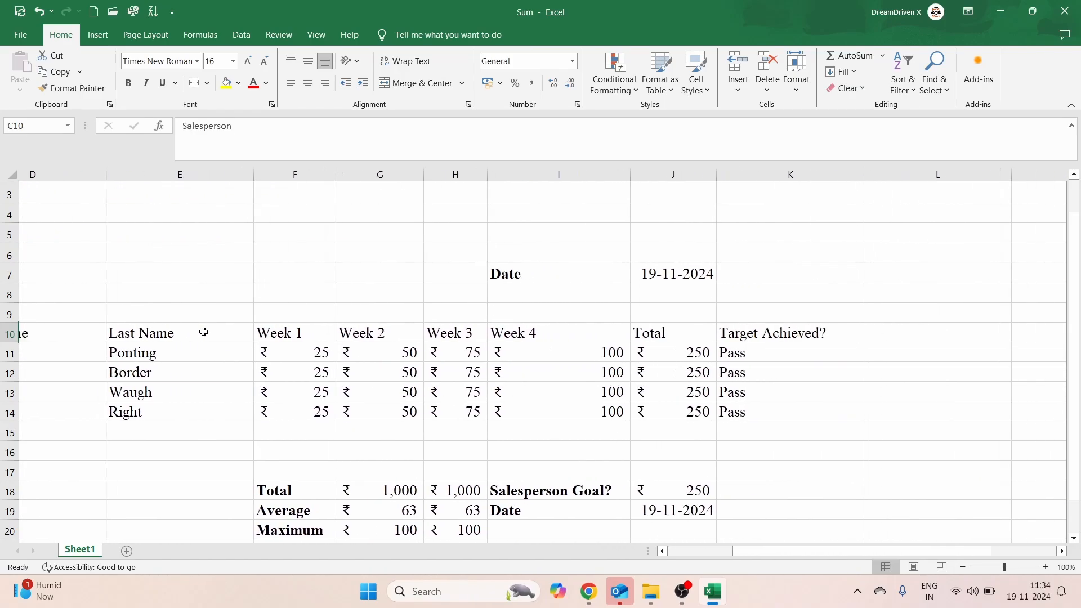
scroll(810, 344, "left", 4)
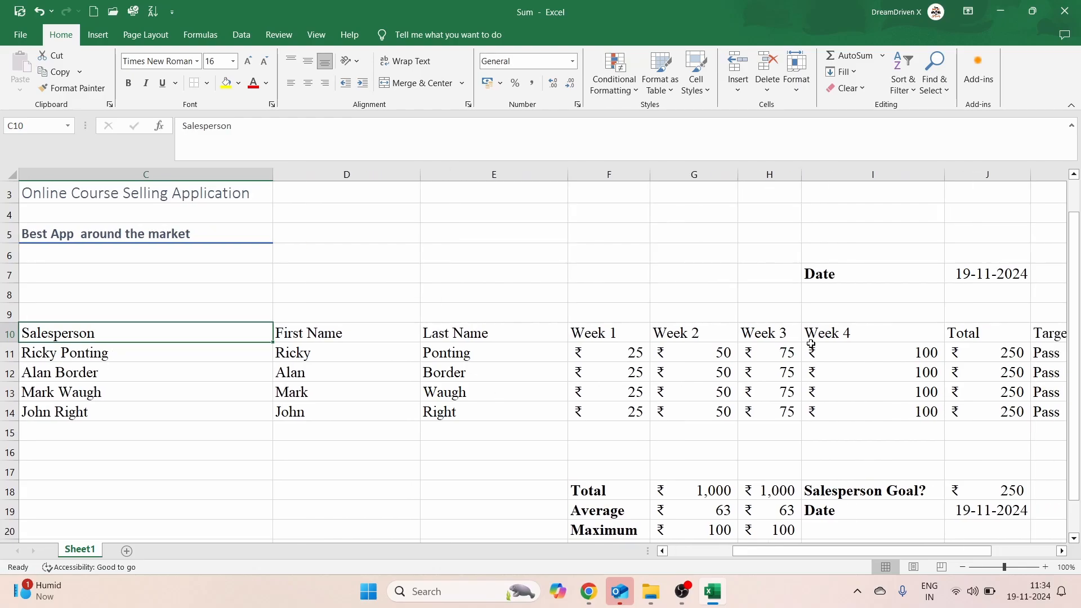
left_click(349, 379)
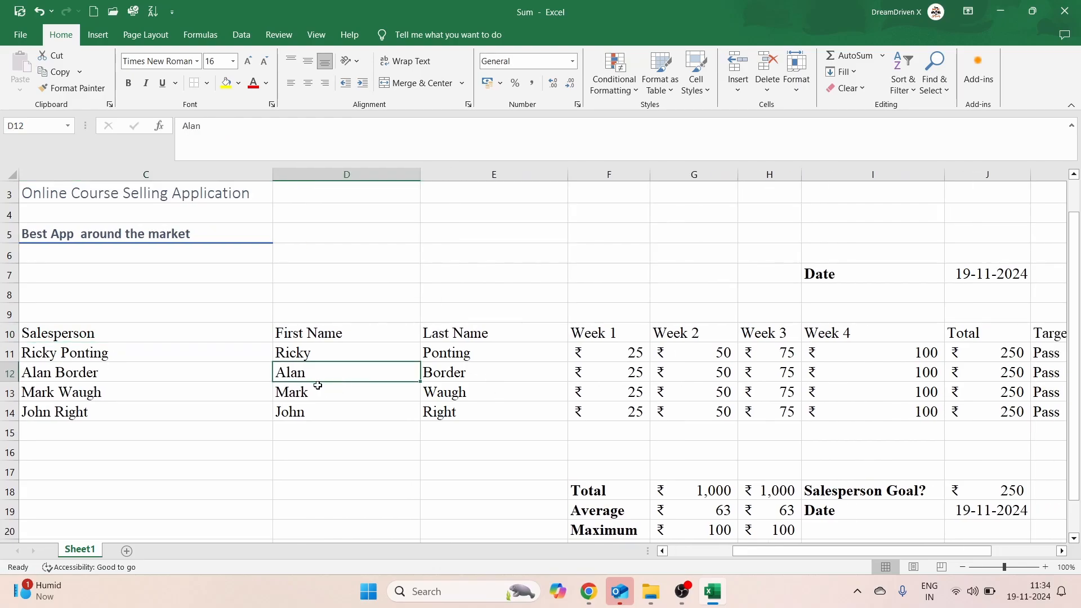
left_click(136, 339)
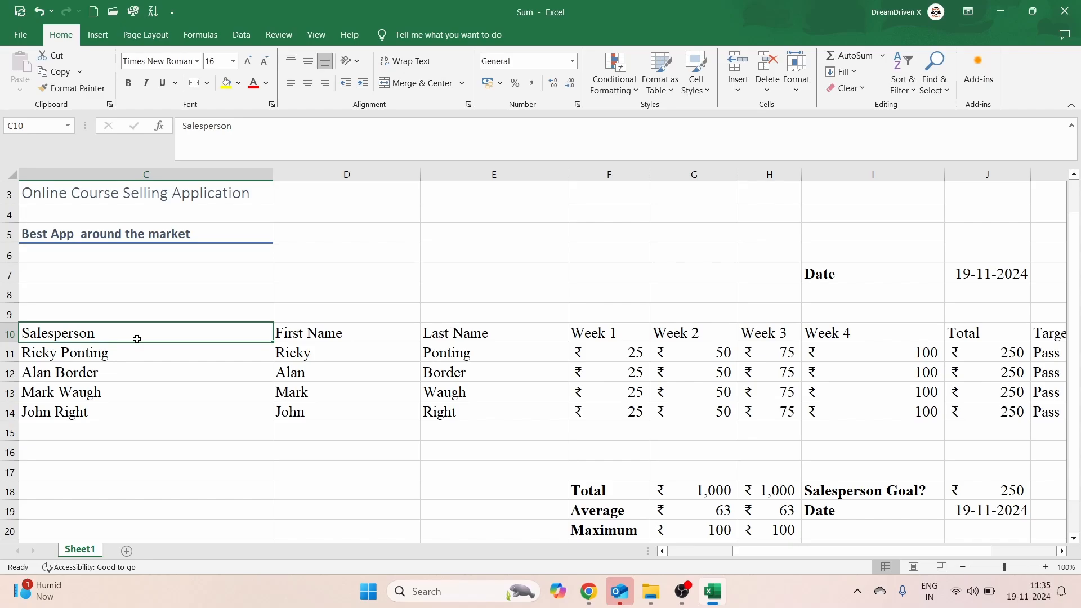
key("ctrl+shift+Right")
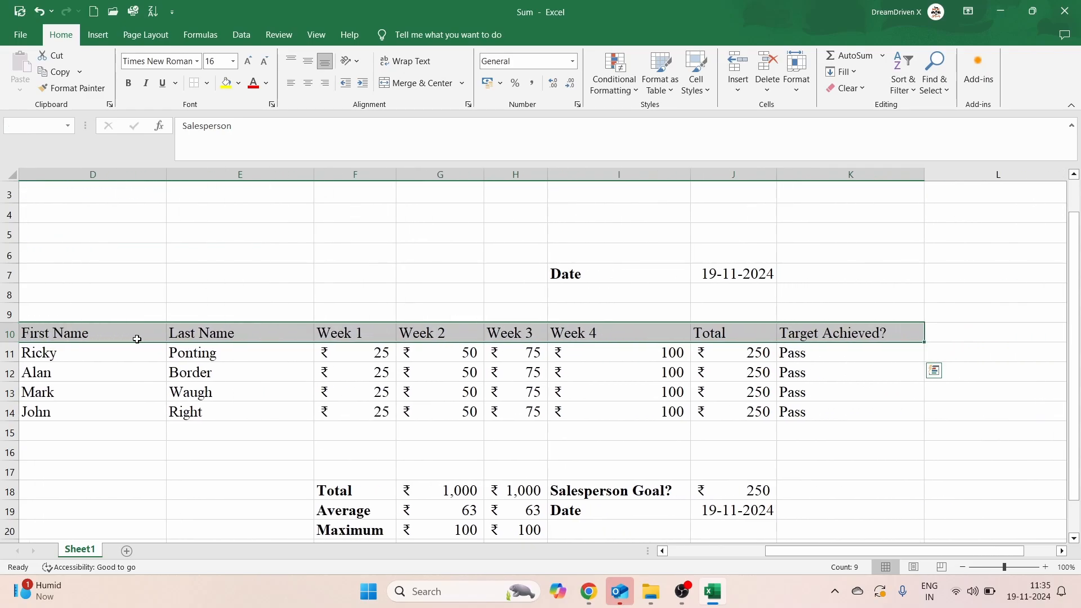
scroll(137, 338, "left", 2)
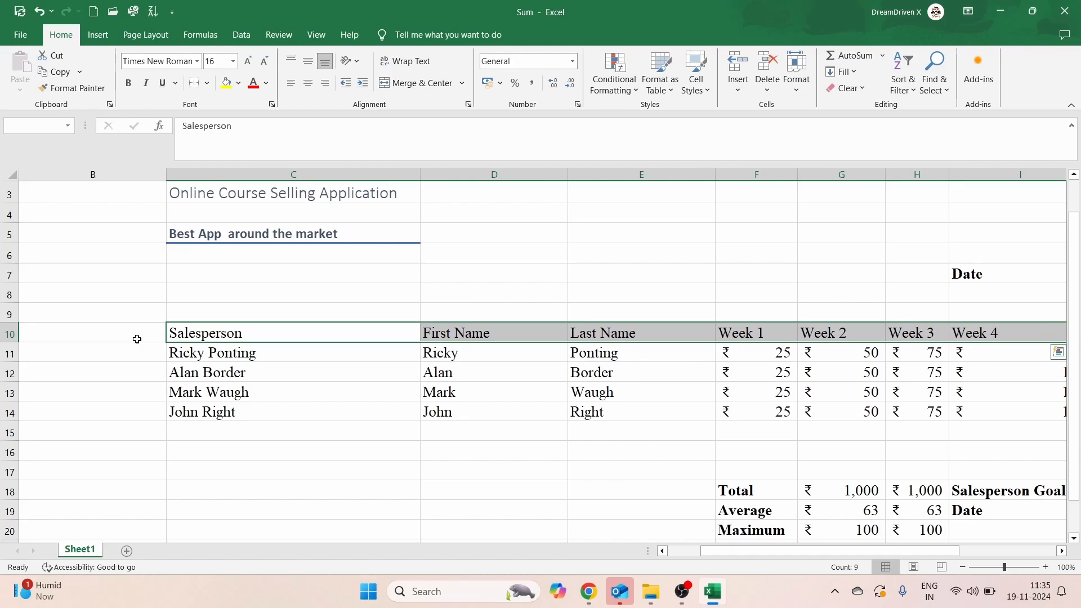
scroll(137, 339, "right", 2)
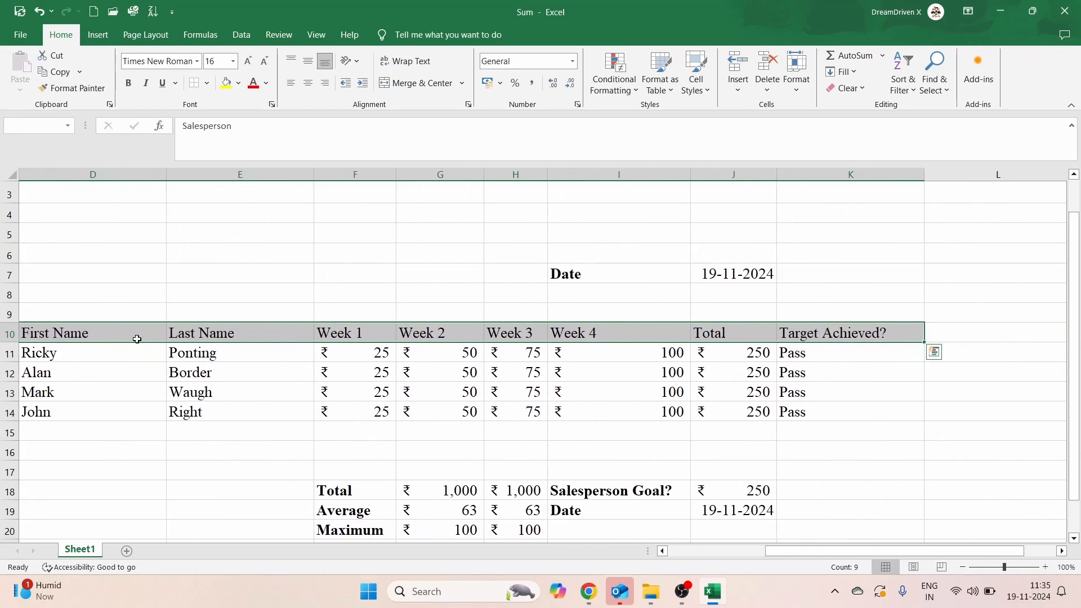
scroll(136, 339, "left", 1)
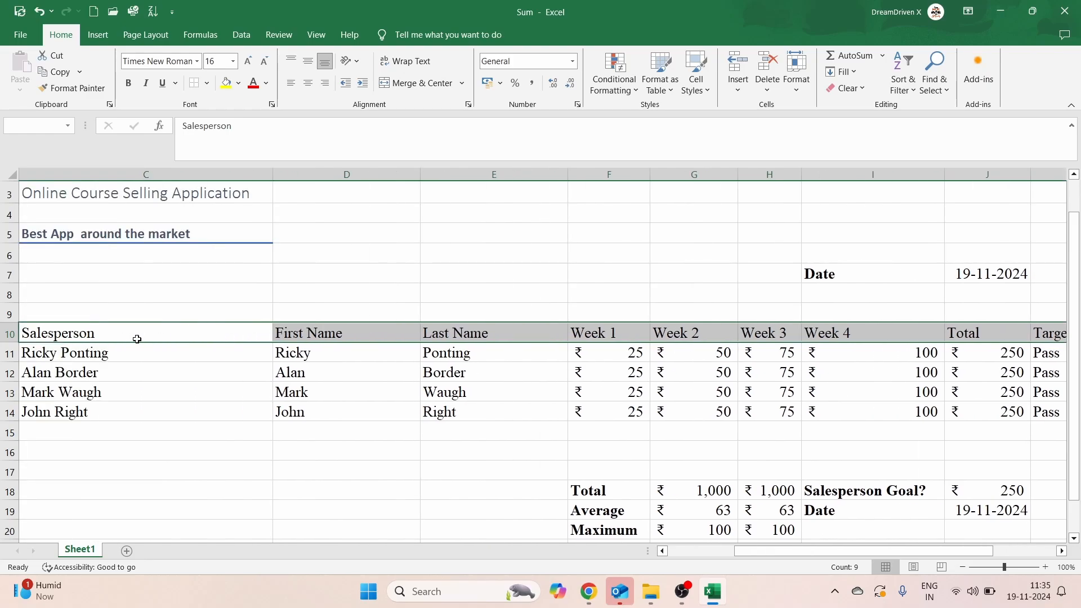
left_click(231, 353)
left_click(94, 335)
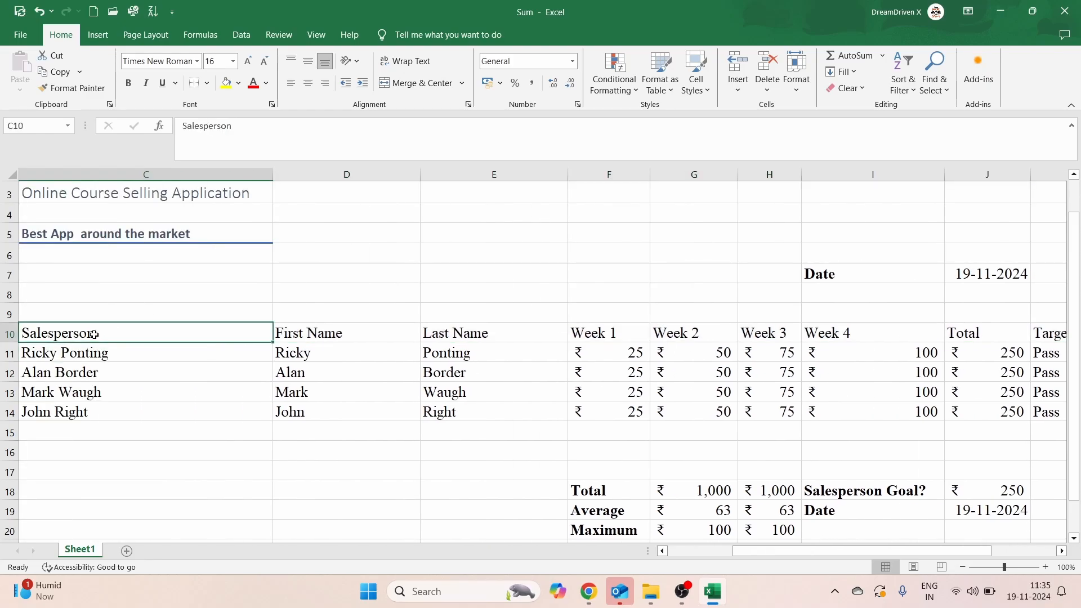
key("ctrl+Right")
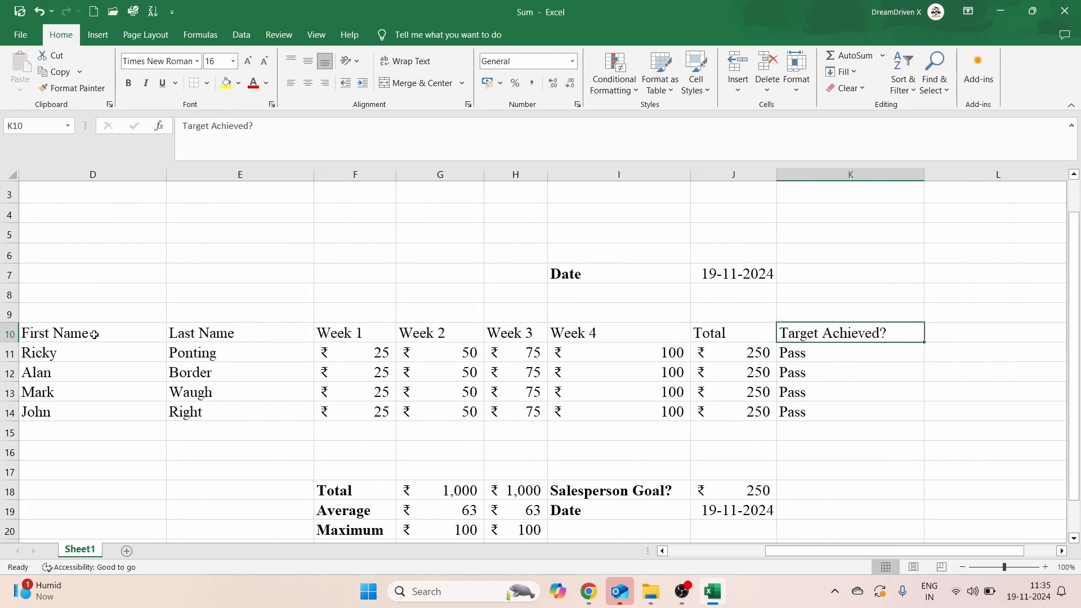
scroll(94, 334, "left", 3)
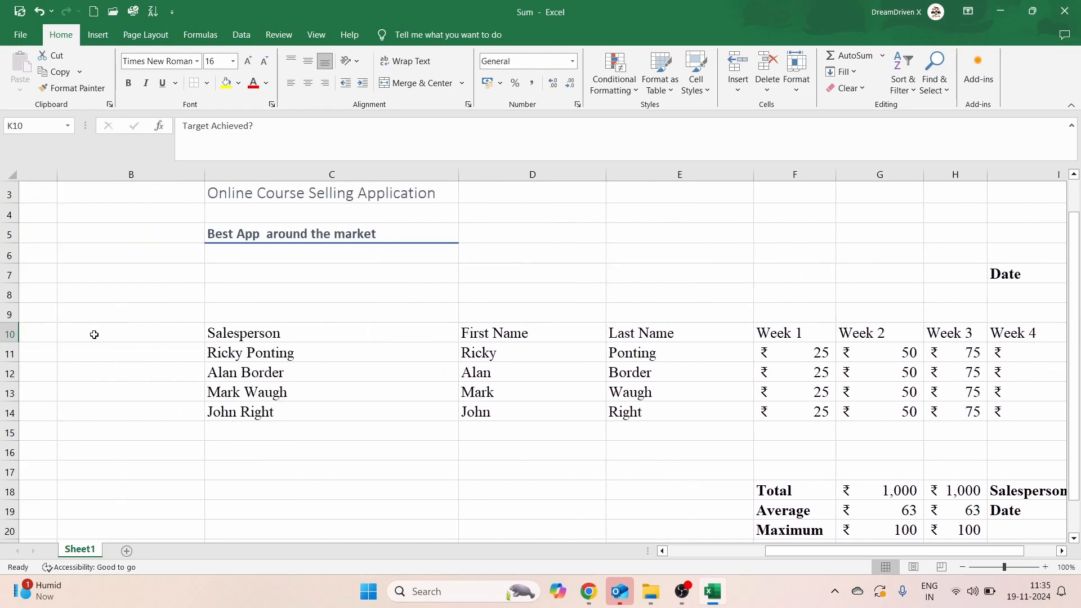
Step: Apply a Heading cell style to the column headers in C10:K10
left_click(212, 334)
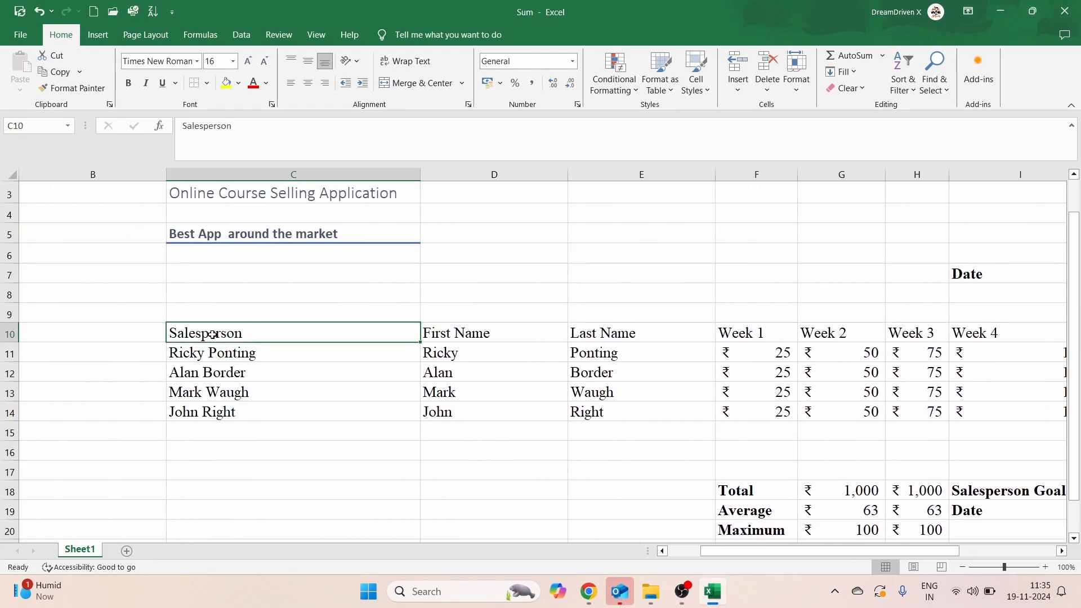
key("ctrl+shift+Right")
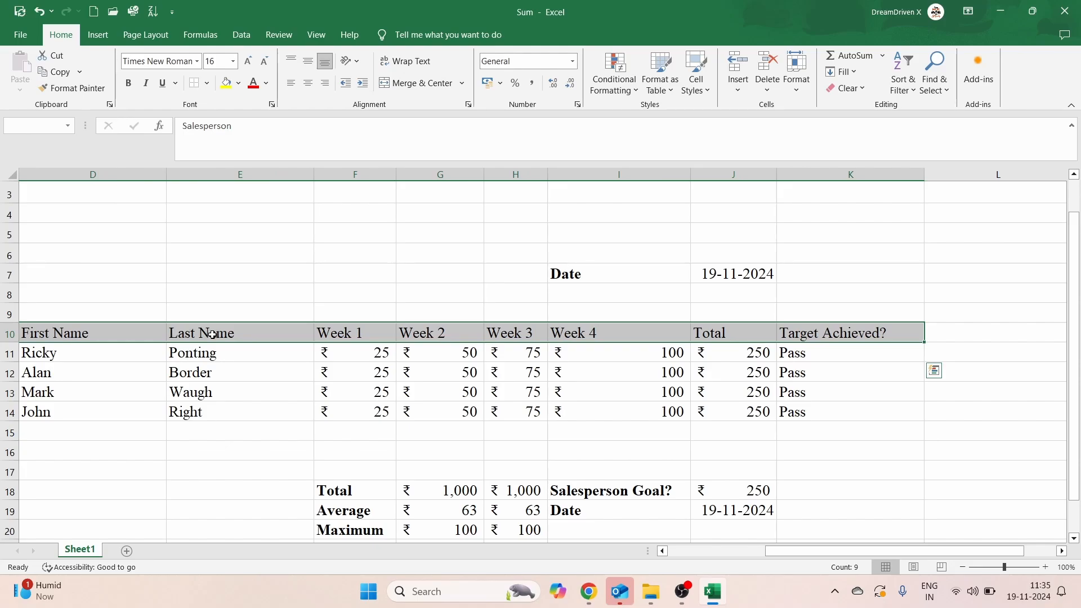
left_click(708, 91)
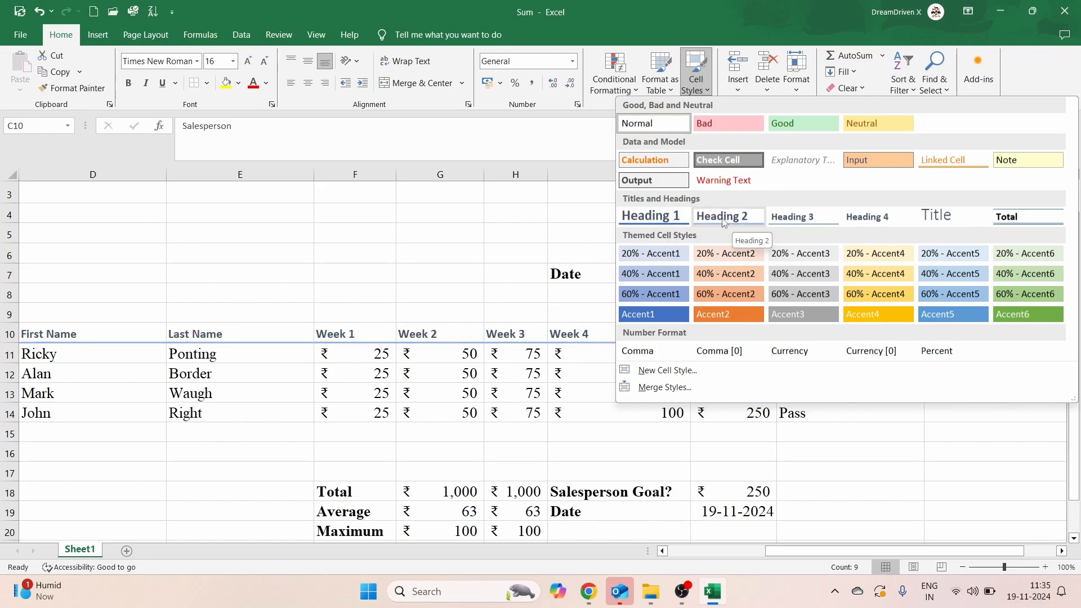
left_click(665, 221)
left_click(573, 269)
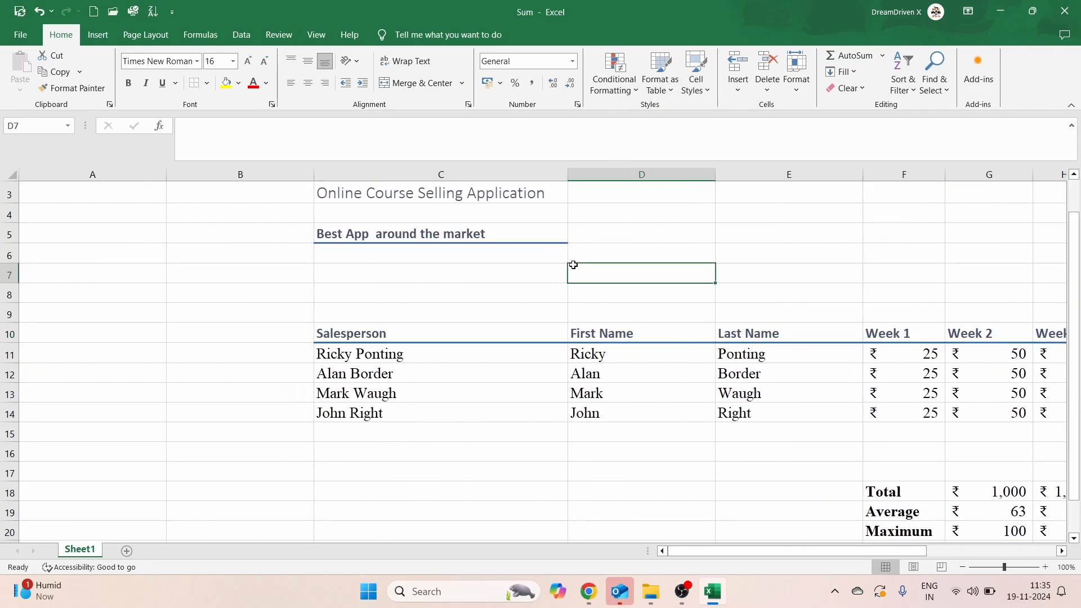
Step: Style the salesperson, first name and last name cells in C11:E14 as grey italic Explanatory Text
scroll(572, 267, "right", 5)
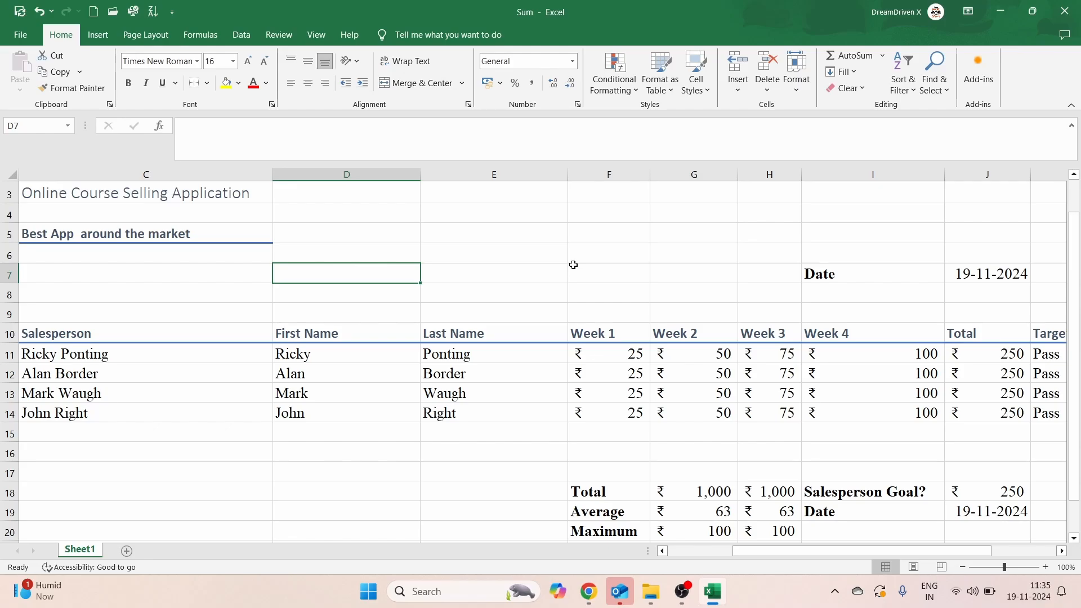
left_click(70, 358)
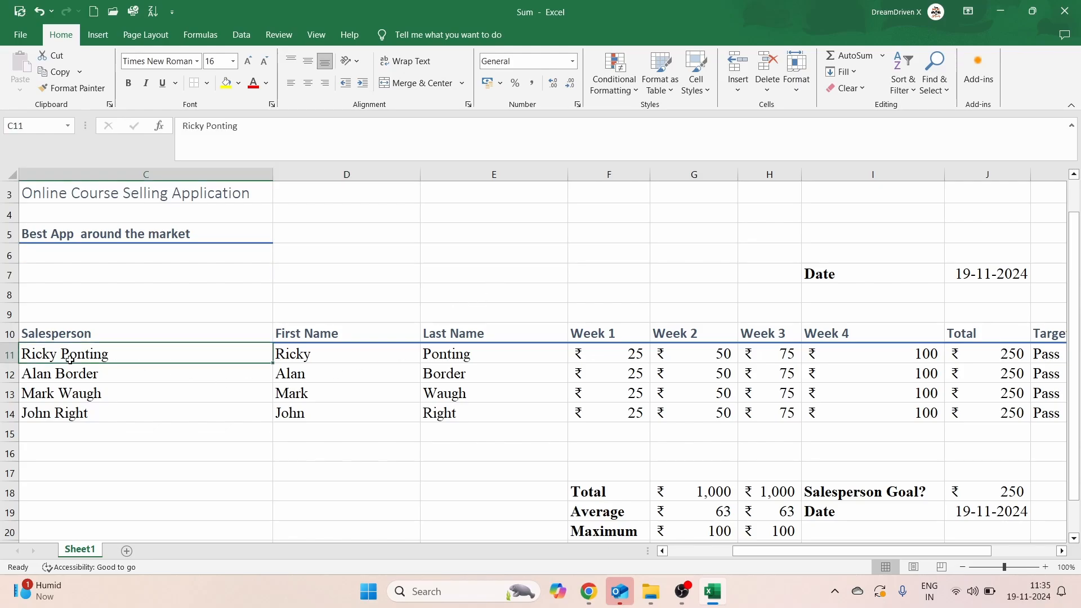
key("shift+Down")
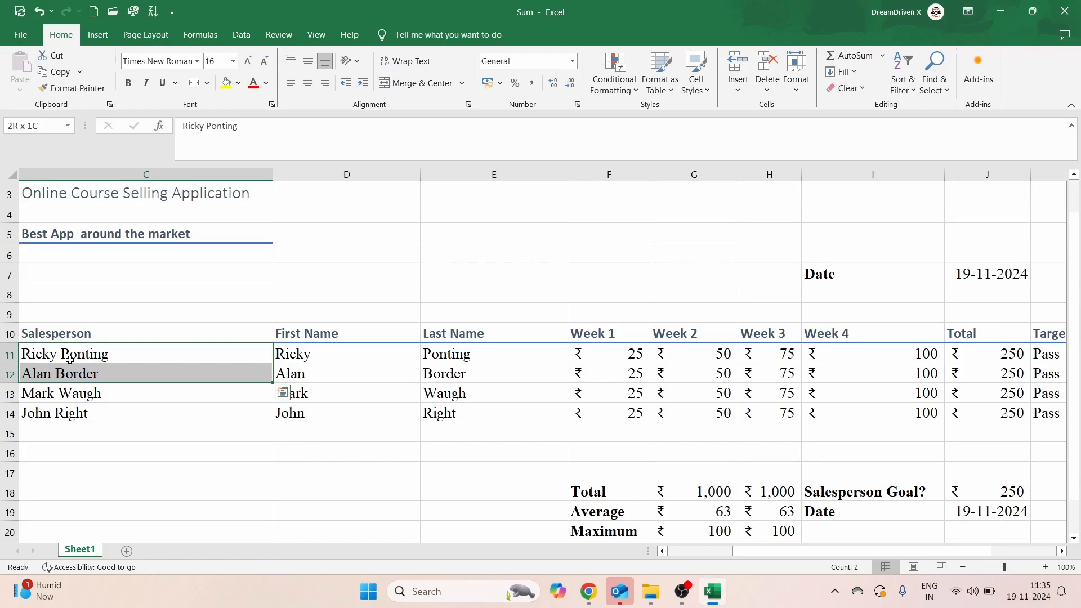
key("shift+Down")
key("shift+Down")
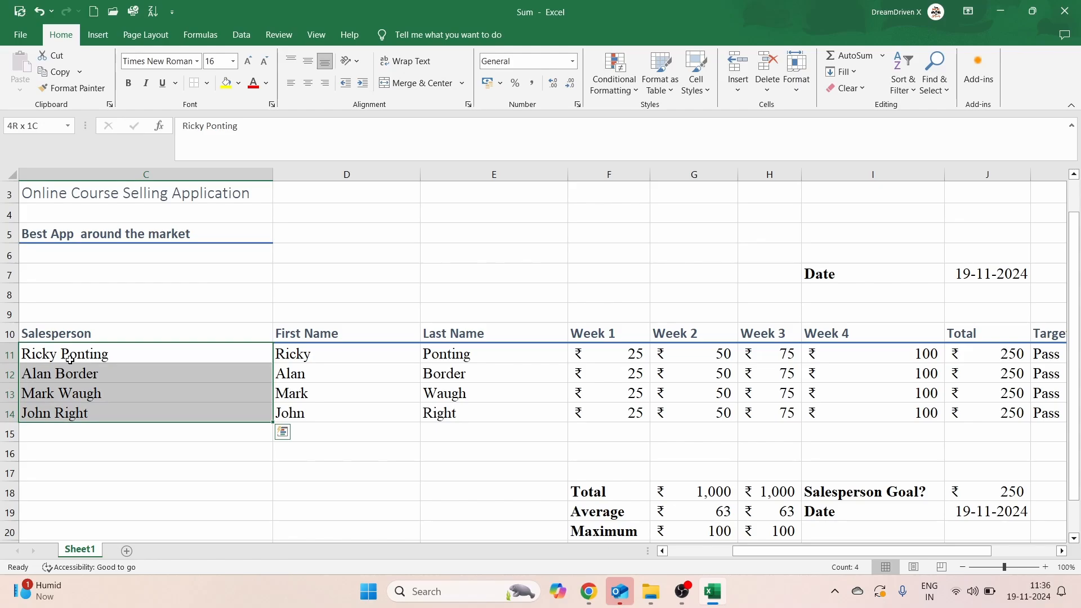
key("shift+Right")
key("shift+Right")
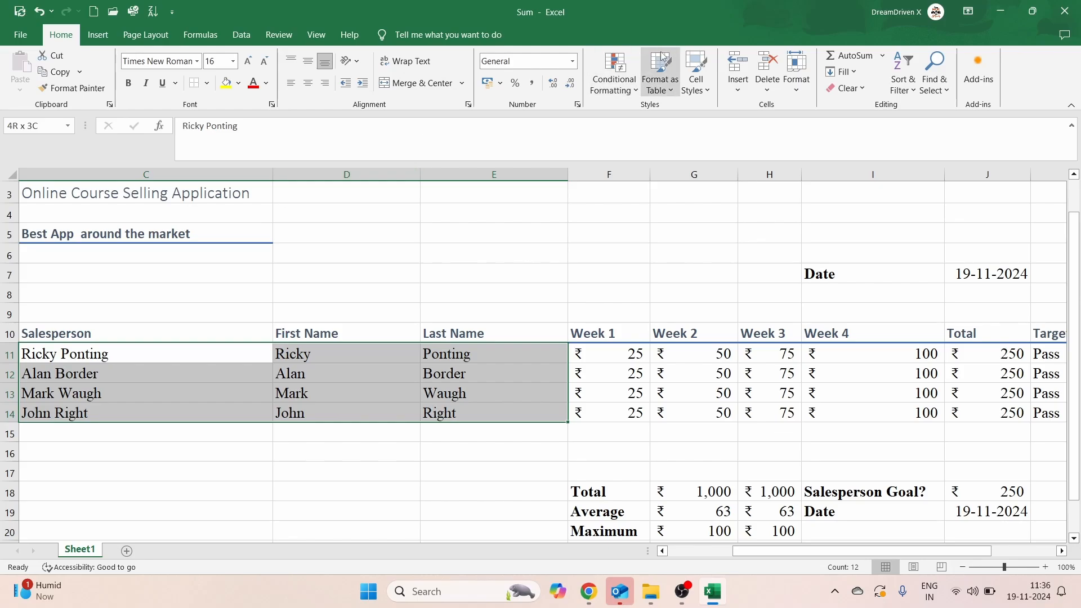
left_click(698, 84)
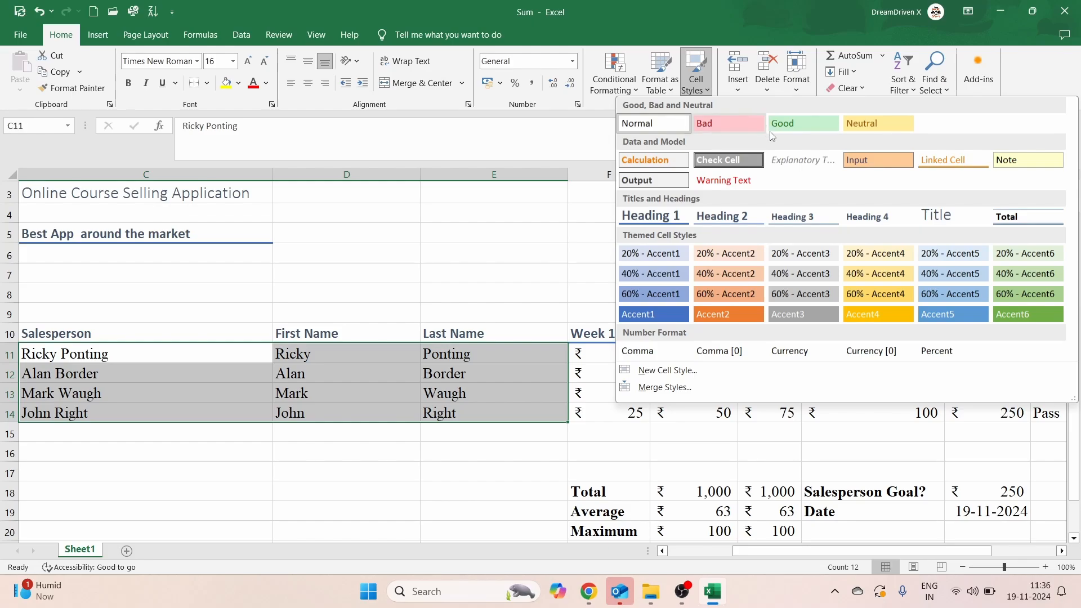
left_click(789, 166)
left_click(541, 227)
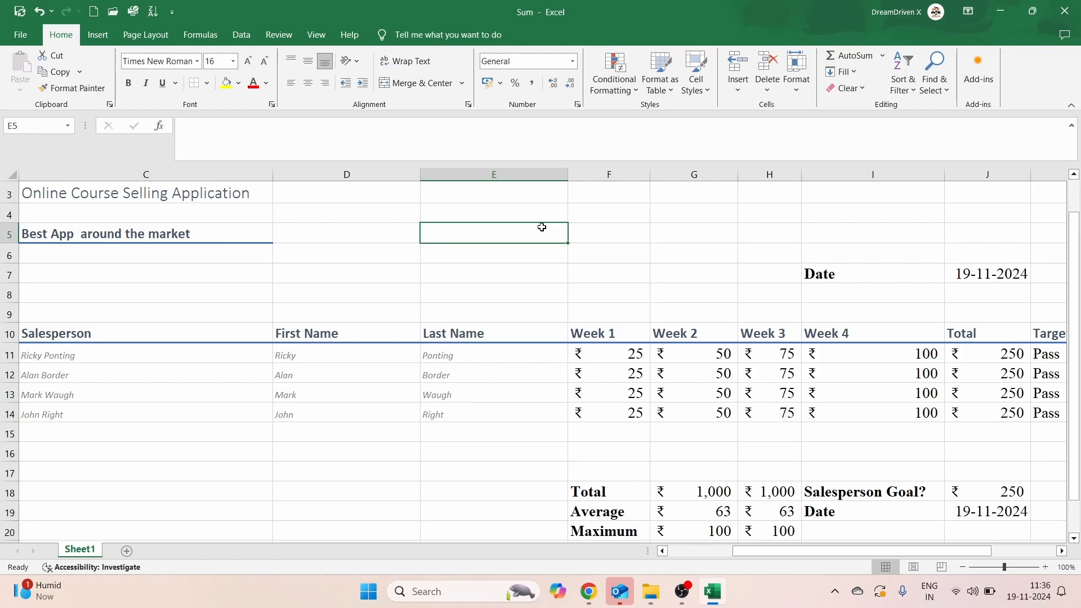
scroll(541, 227, "left", 3)
Step: Format the date in J7 as Long Date (19 November 2024) and widen column J to fit
scroll(541, 227, "right", 3)
scroll(541, 226, "right", 3)
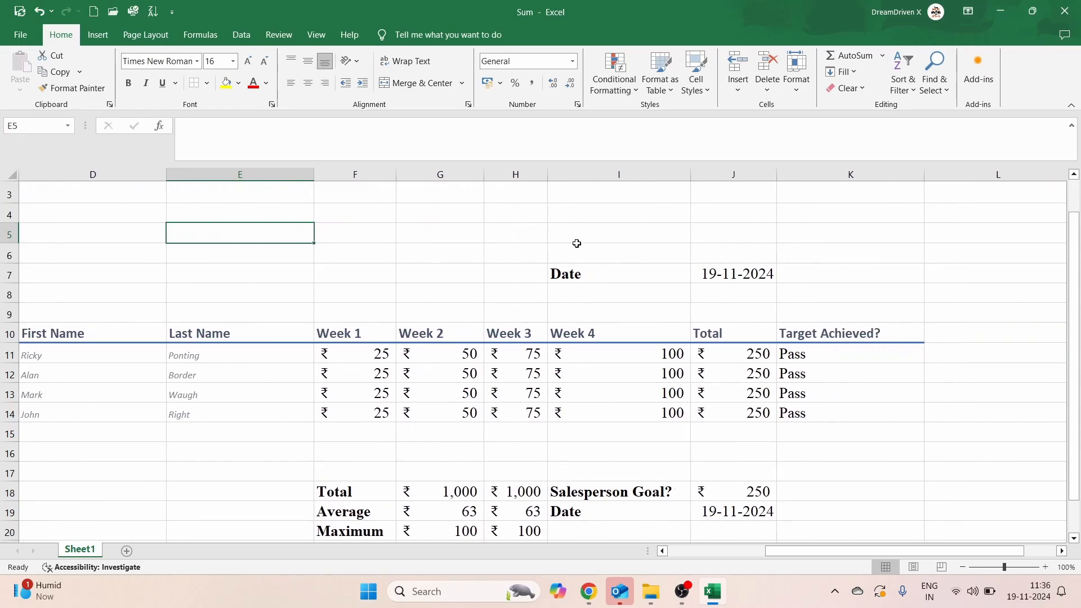
left_click(602, 276)
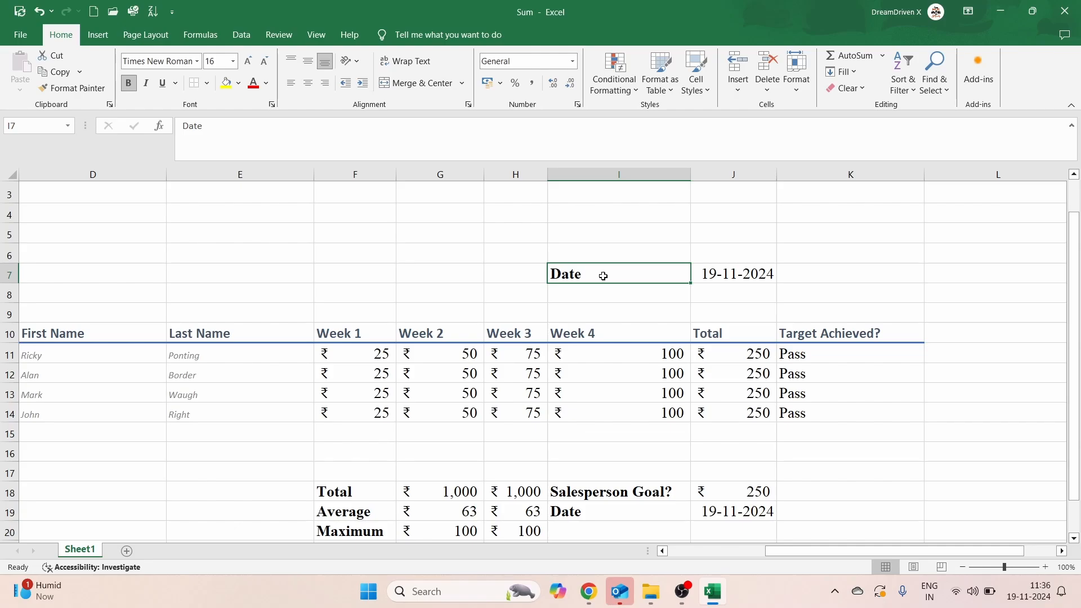
key("shift+Right")
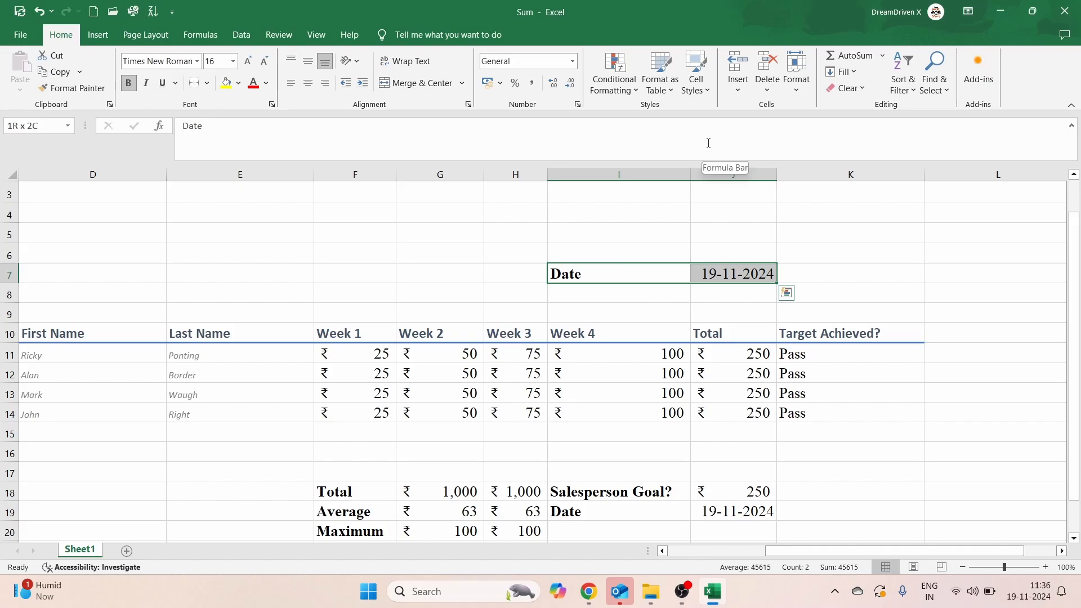
left_click(573, 62)
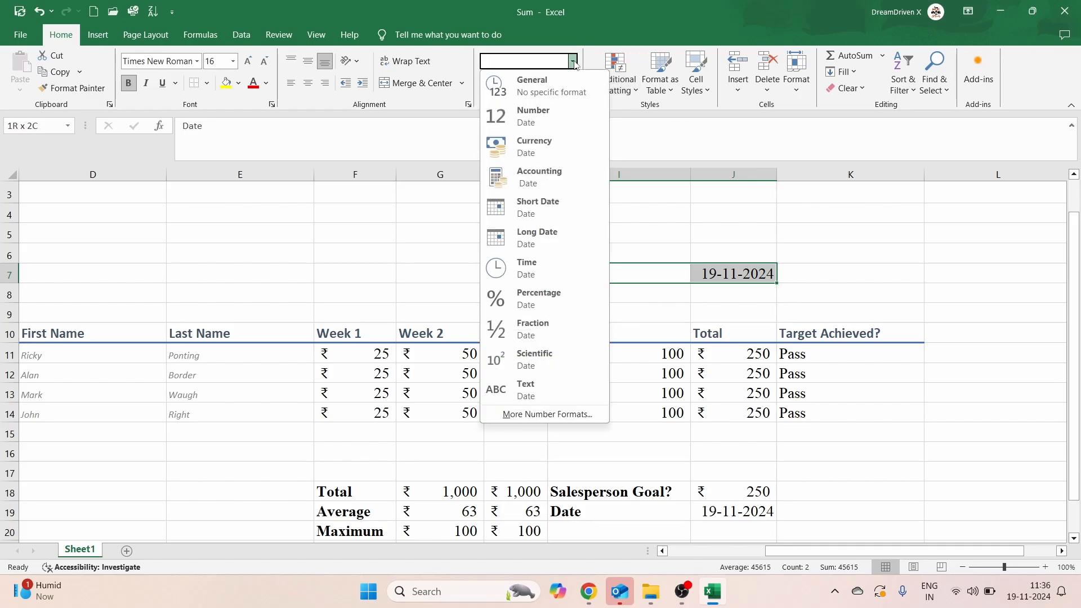
key("Escape")
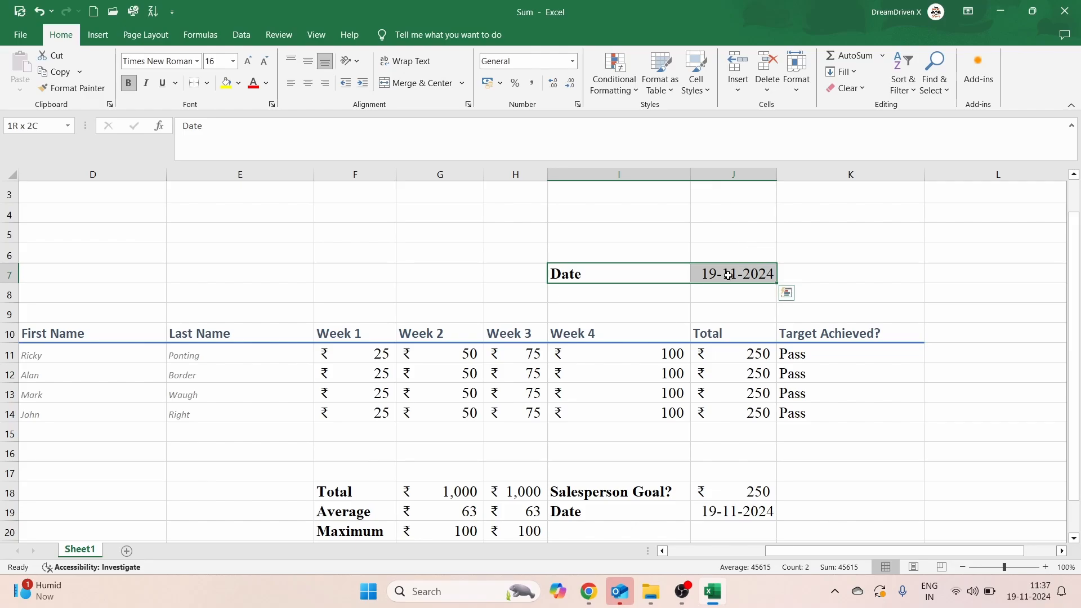
left_click(573, 61)
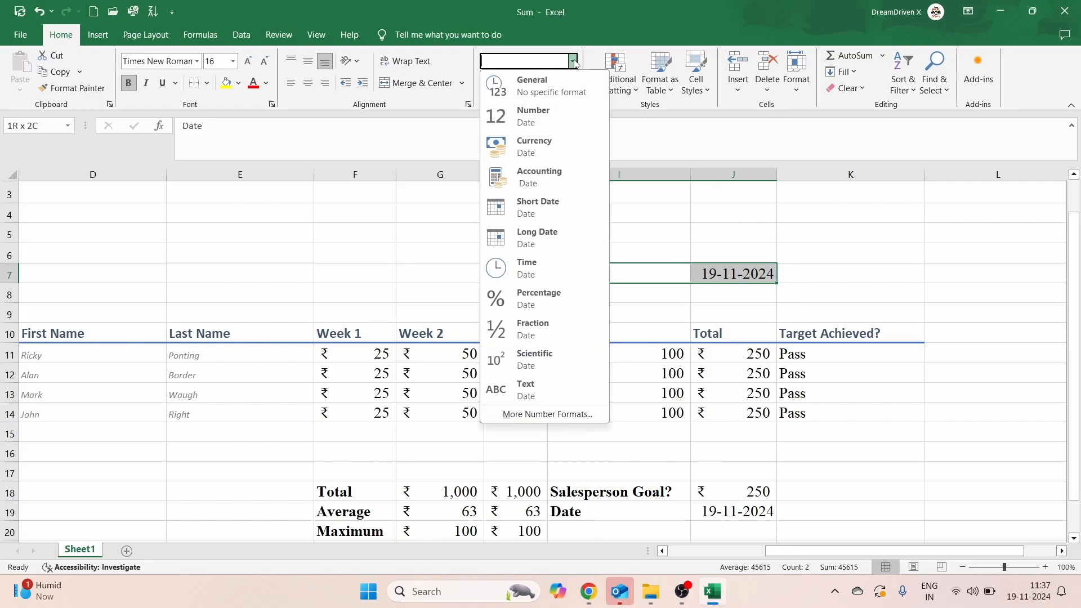
left_click(539, 232)
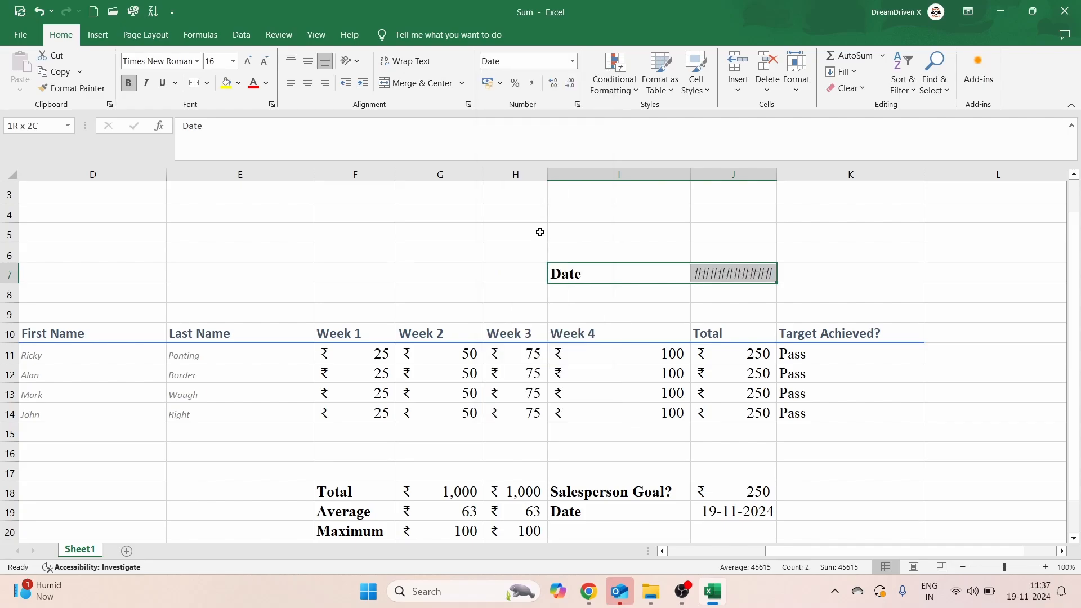
left_click_drag(771, 174, 906, 180)
left_click(861, 247)
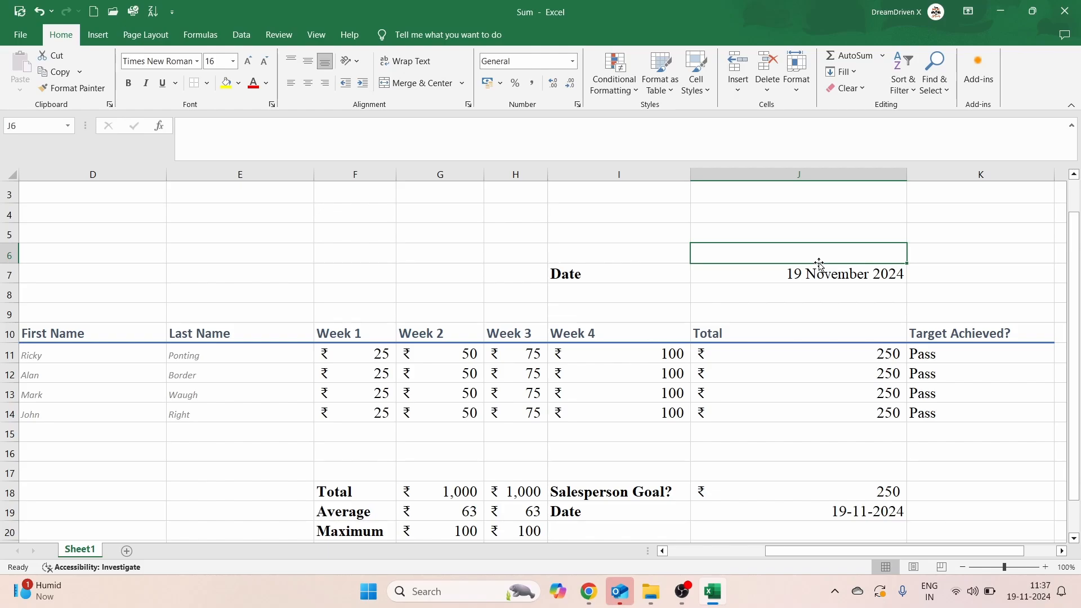
Step: Apply the grey italic Explanatory style to the Date cells in I7:J7
left_click(619, 274)
key("shift+Right")
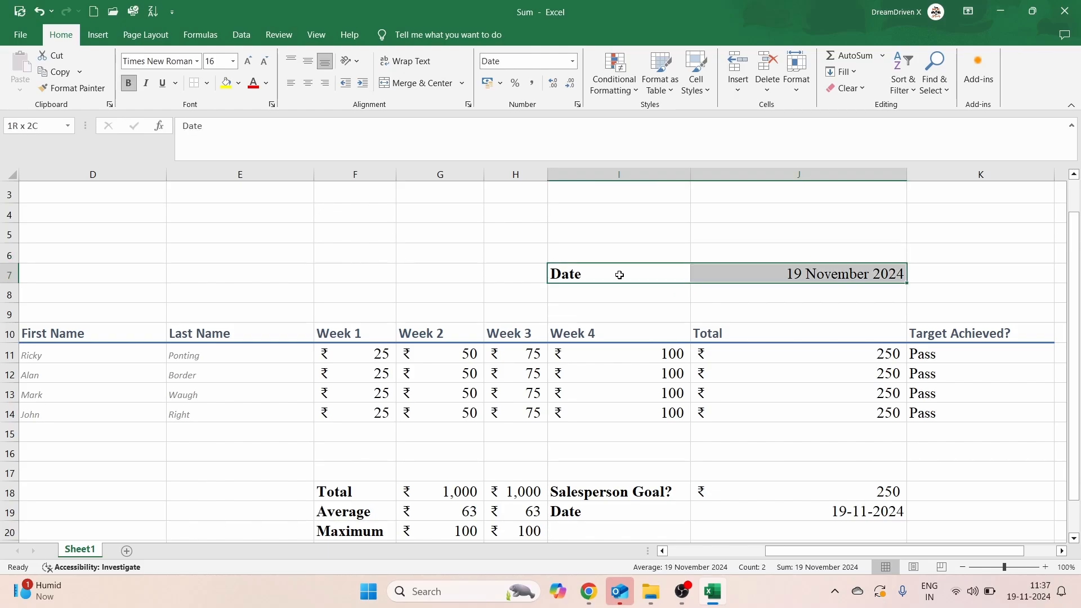
left_click(709, 81)
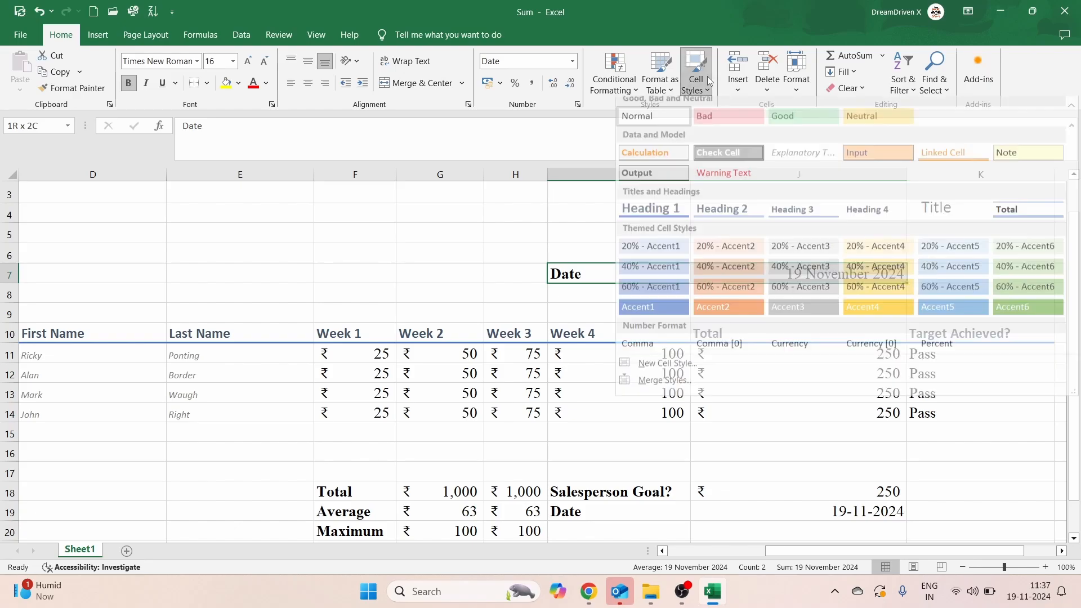
left_click(811, 164)
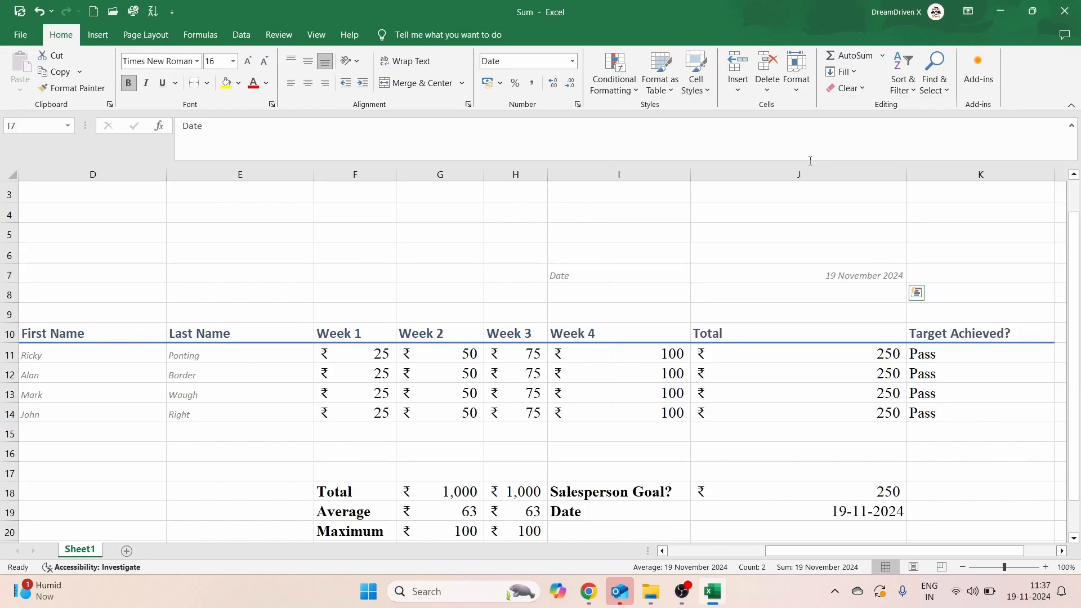
left_click(789, 222)
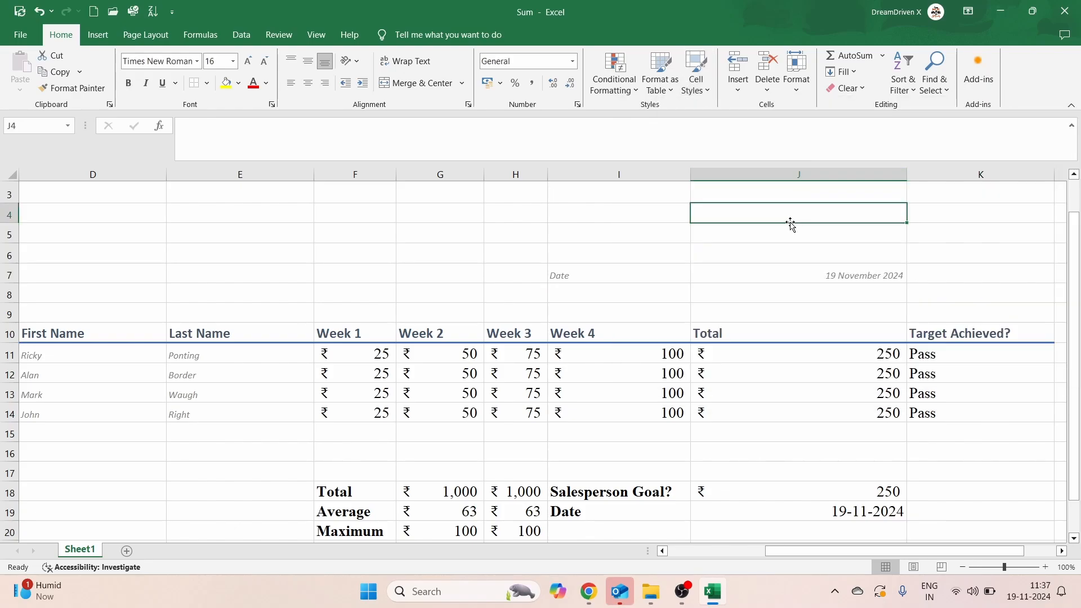
Step: Restyle I7:J7 with the green Good cell style instead
left_click(633, 279)
key("shift+Right")
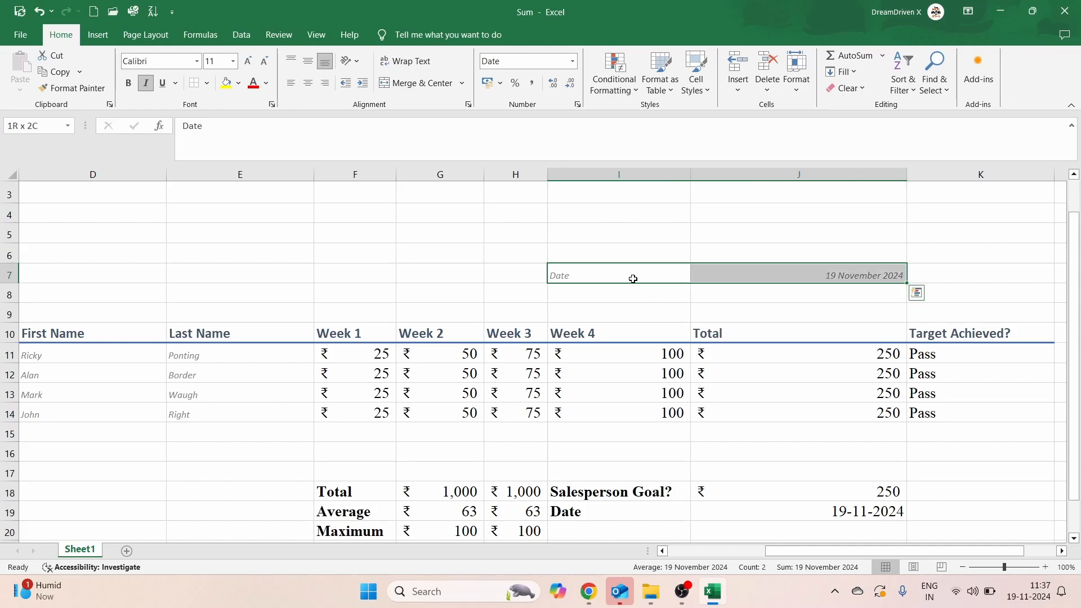
left_click(709, 89)
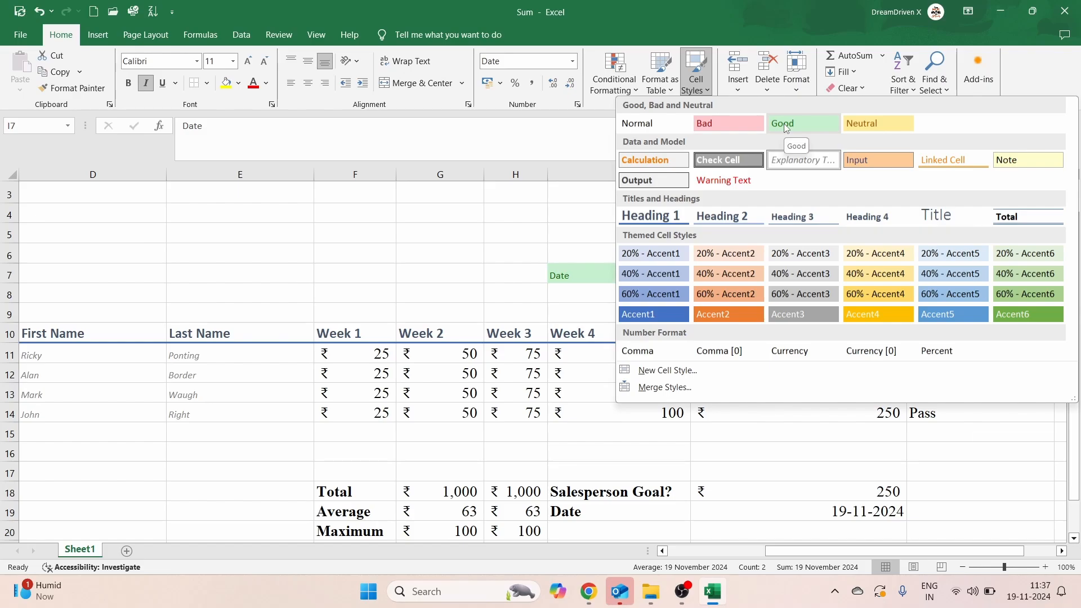
left_click(784, 123)
left_click(739, 233)
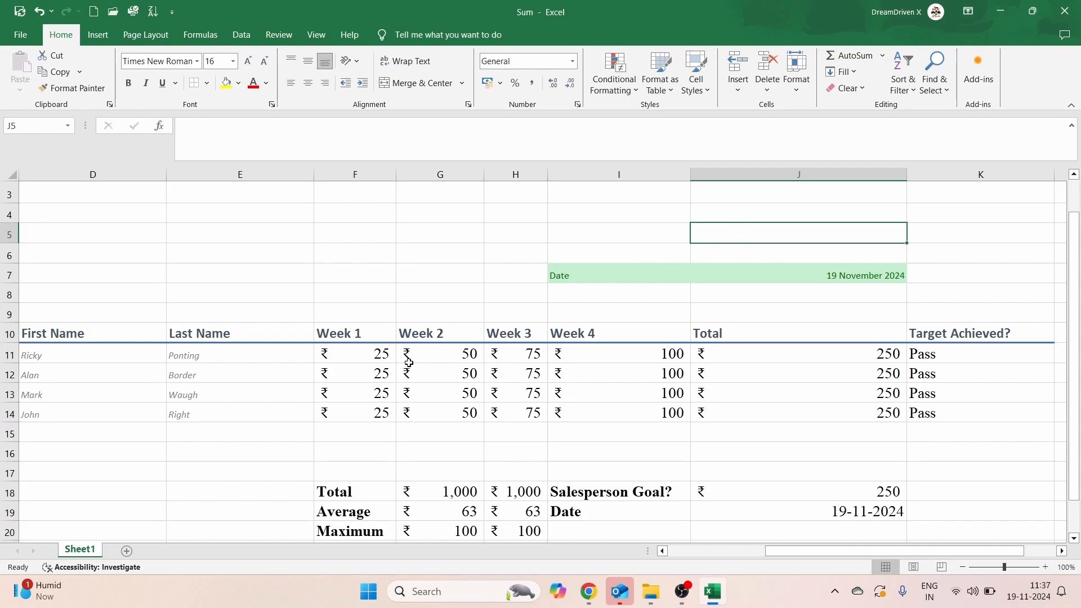
Step: Apply the orange Input style to the Week 1 to Week 4 sales figures in F11:I14
left_click(368, 351)
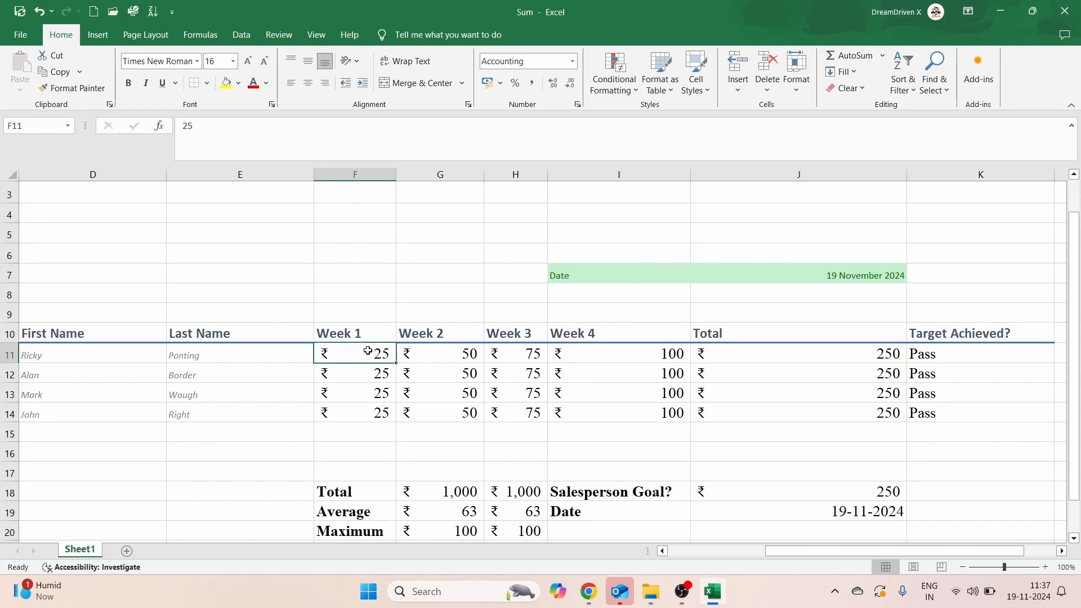
key("shift+Right")
key("shift+Right")
key("shift+Right")
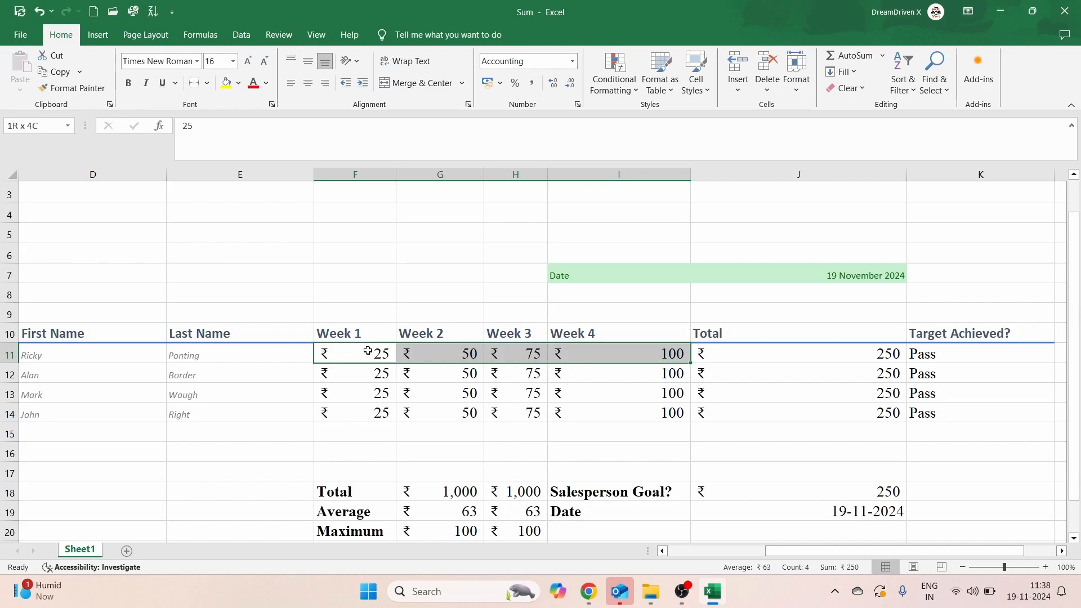
key("shift+Down")
key("shift+Down")
key("shift+Down")
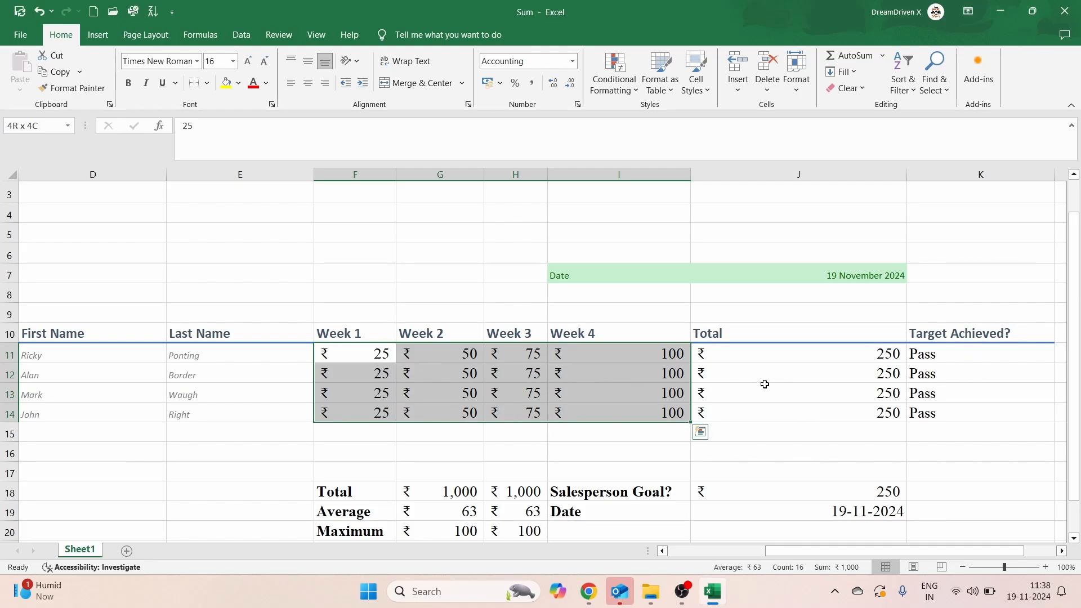
left_click(473, 291)
left_click(349, 358)
key("shift+Right")
key("shift+Right")
key("shift+Right")
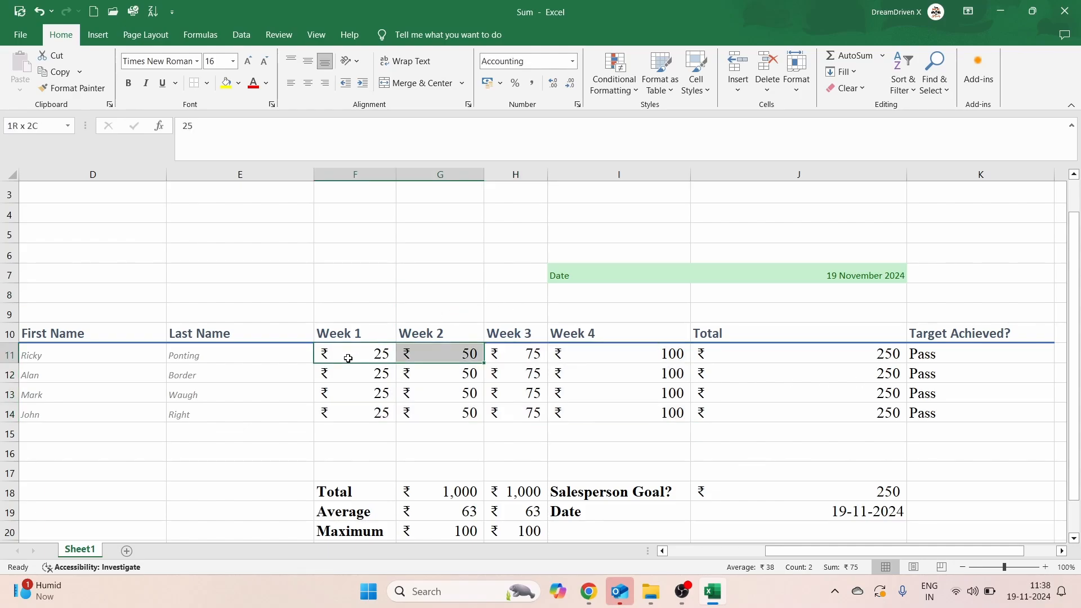
key("shift+Down")
key("shift+Down")
key("shift+Down")
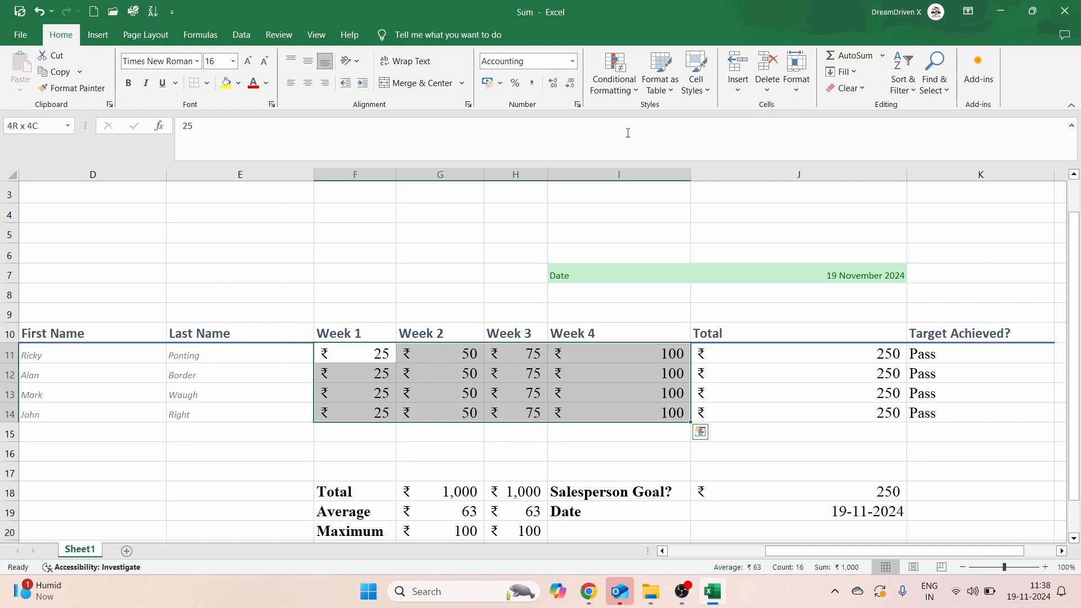
left_click(705, 92)
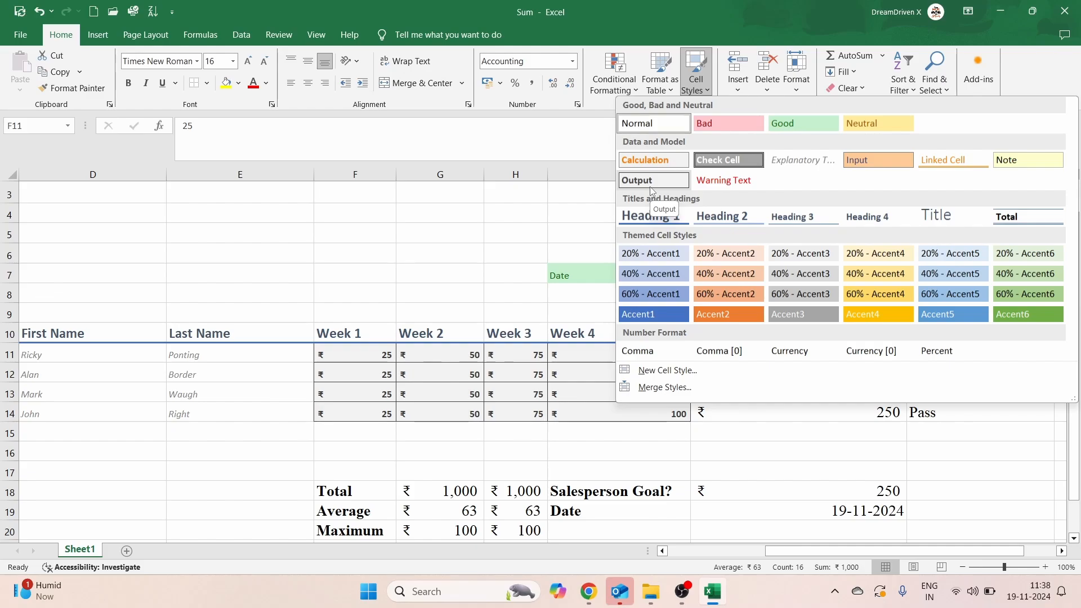
left_click(851, 156)
left_click(521, 247)
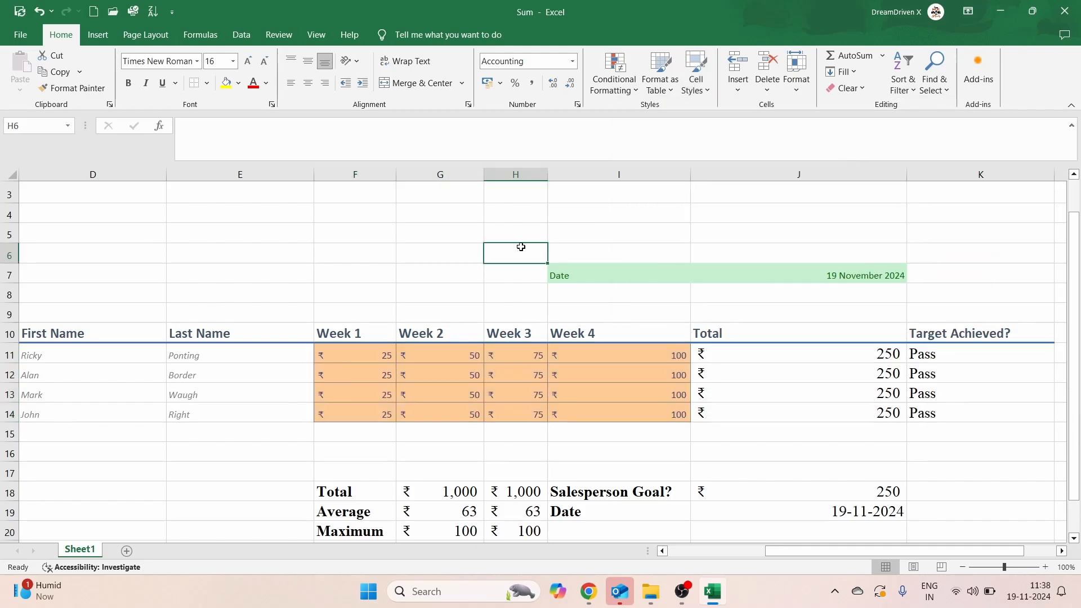
scroll(521, 247, "left", 3)
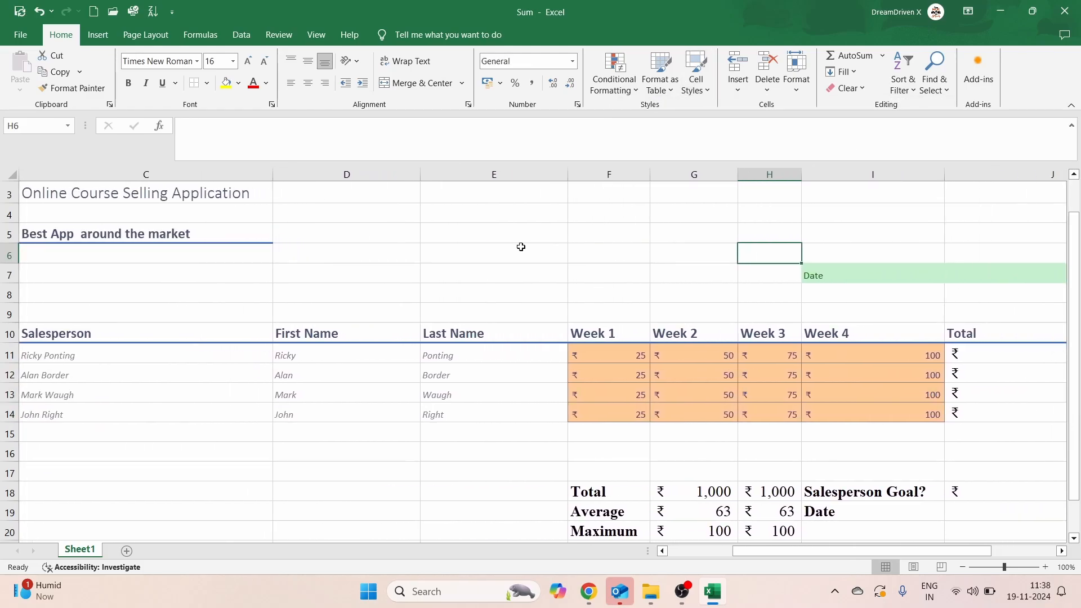
Step: Apply the Output cell style to the Total and Target Achieved? cells in J11:K14
scroll(521, 246, "right", 3)
scroll(732, 363, "right", 2)
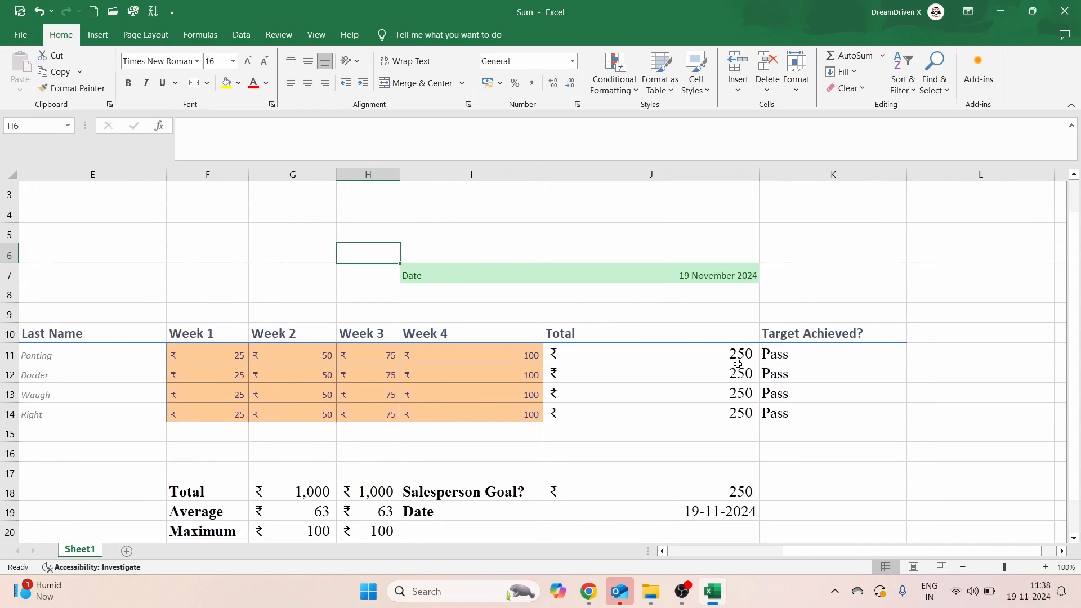
left_click(609, 360)
key("shift+Down")
key("shift+Down")
key("shift+Down")
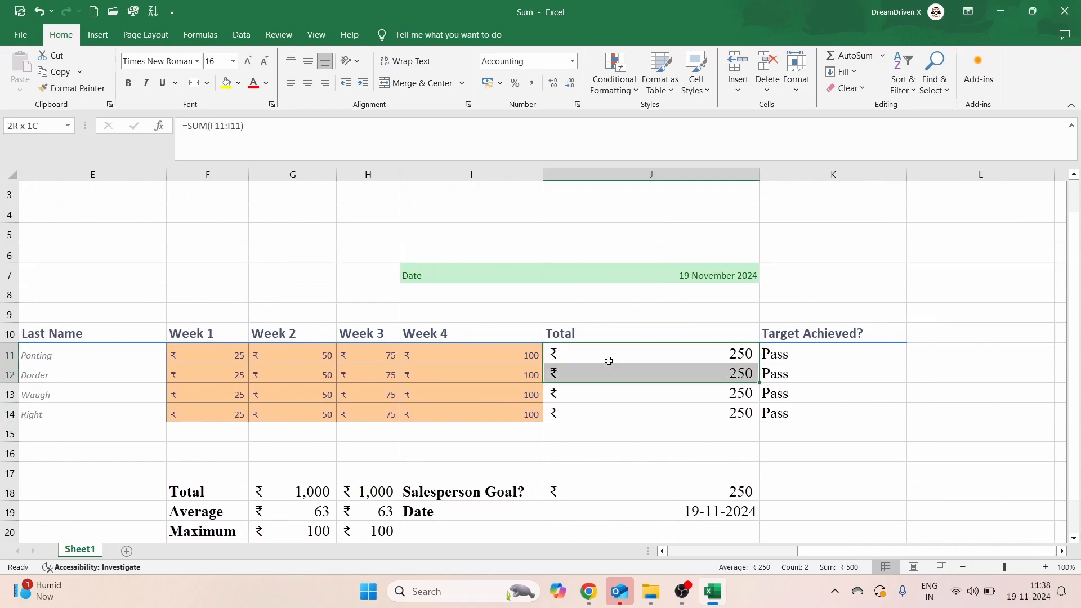
key("shift+Right")
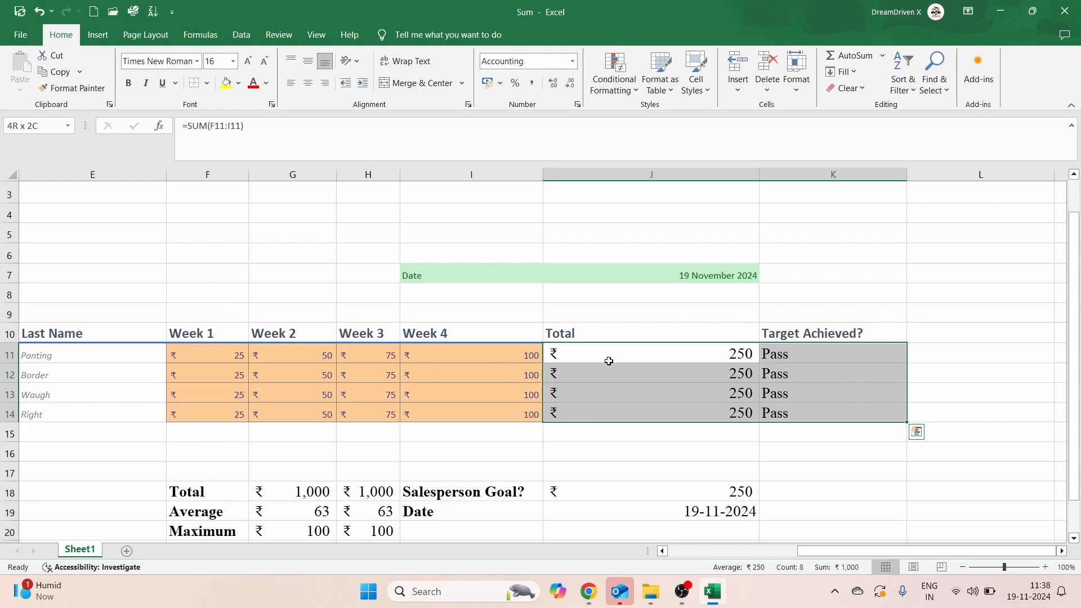
left_click(703, 92)
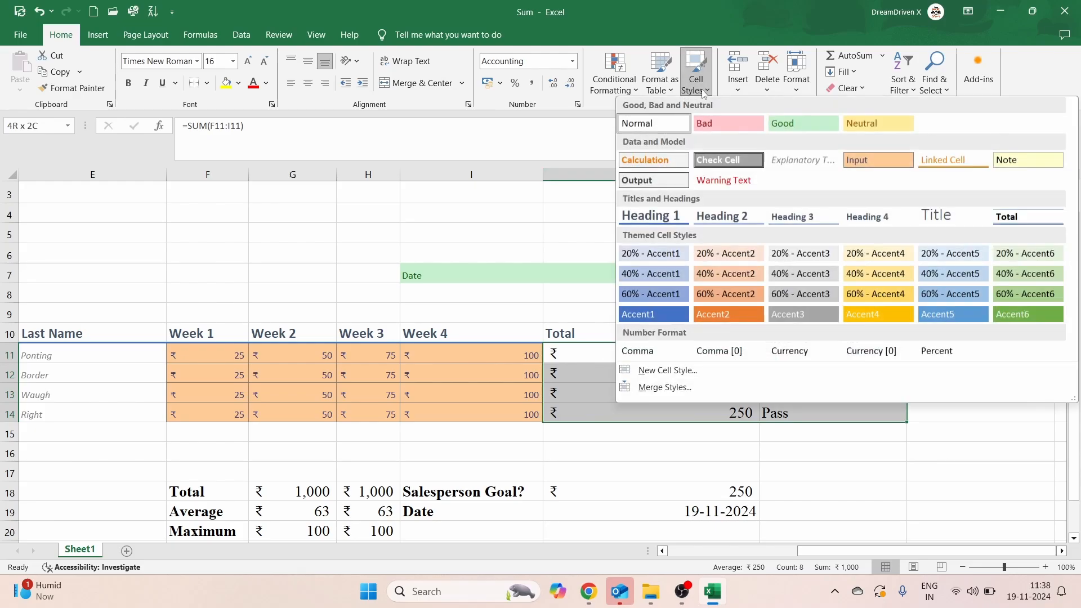
left_click(647, 176)
left_click(584, 218)
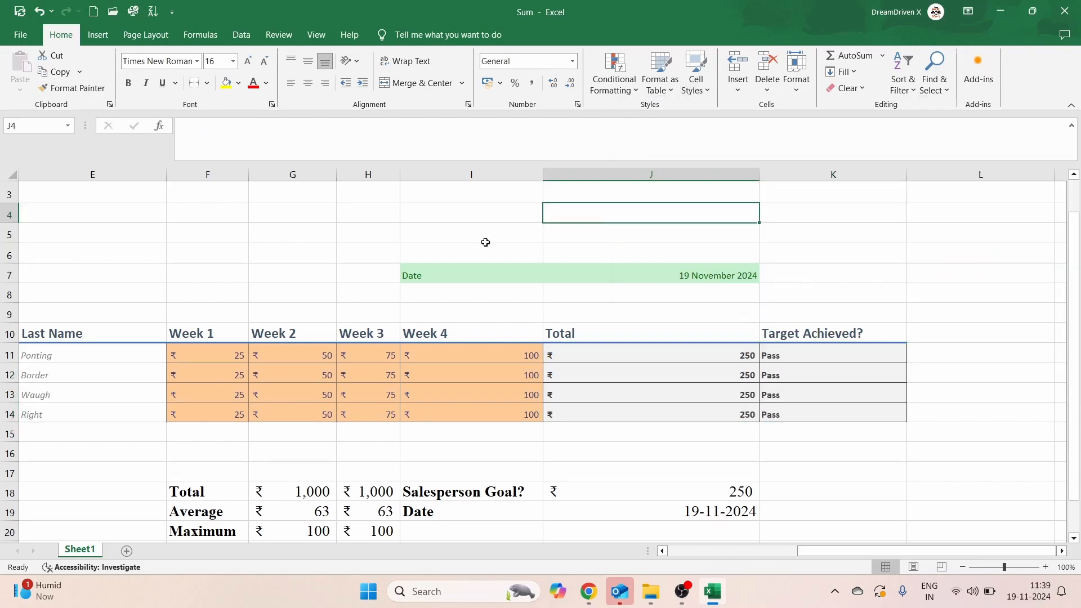
left_click(485, 238)
Step: Reopen the Cell Styles gallery and close it without choosing a style
scroll(757, 382, "left", 2)
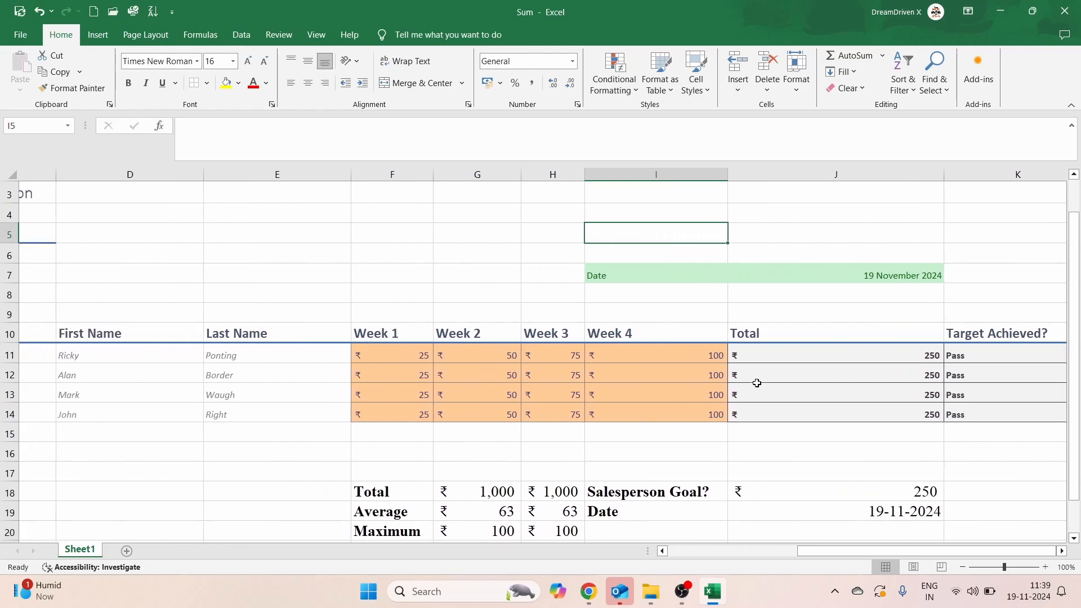
scroll(757, 382, "left", 1)
scroll(757, 383, "right", 1)
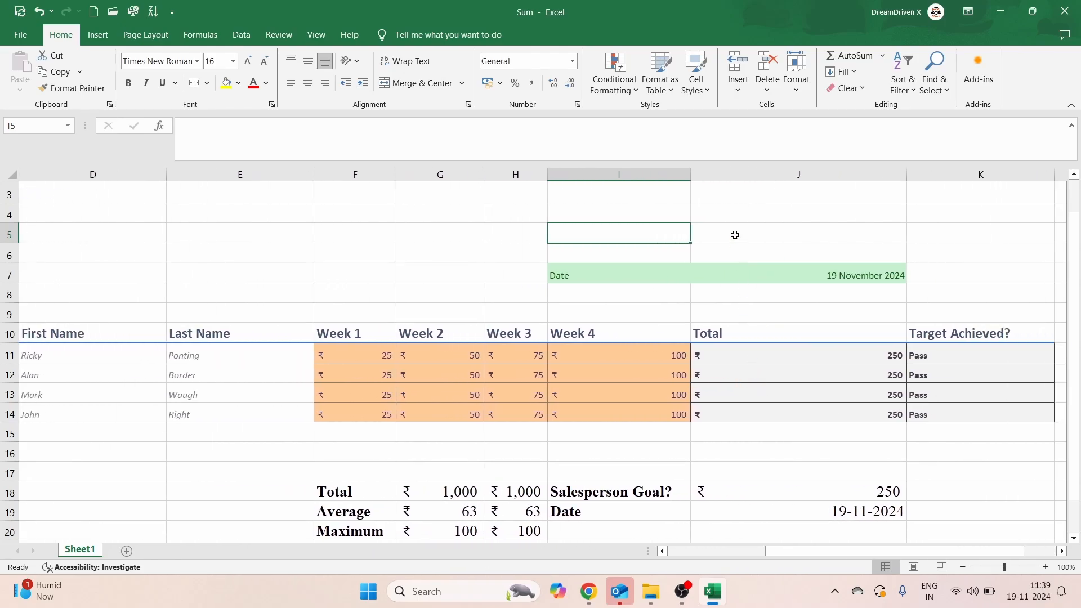
left_click(705, 84)
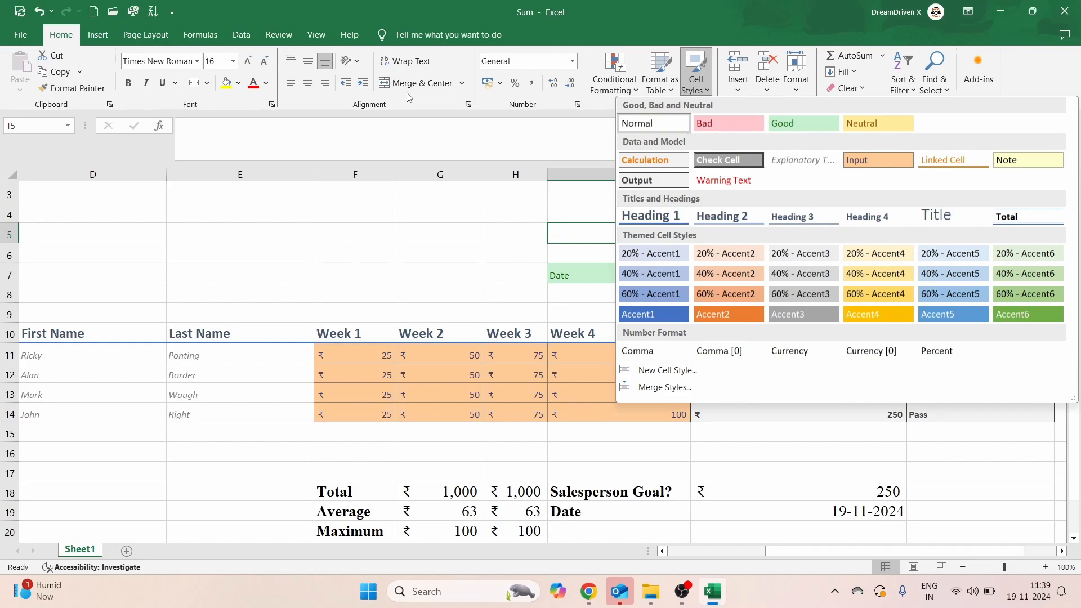
left_click(277, 178)
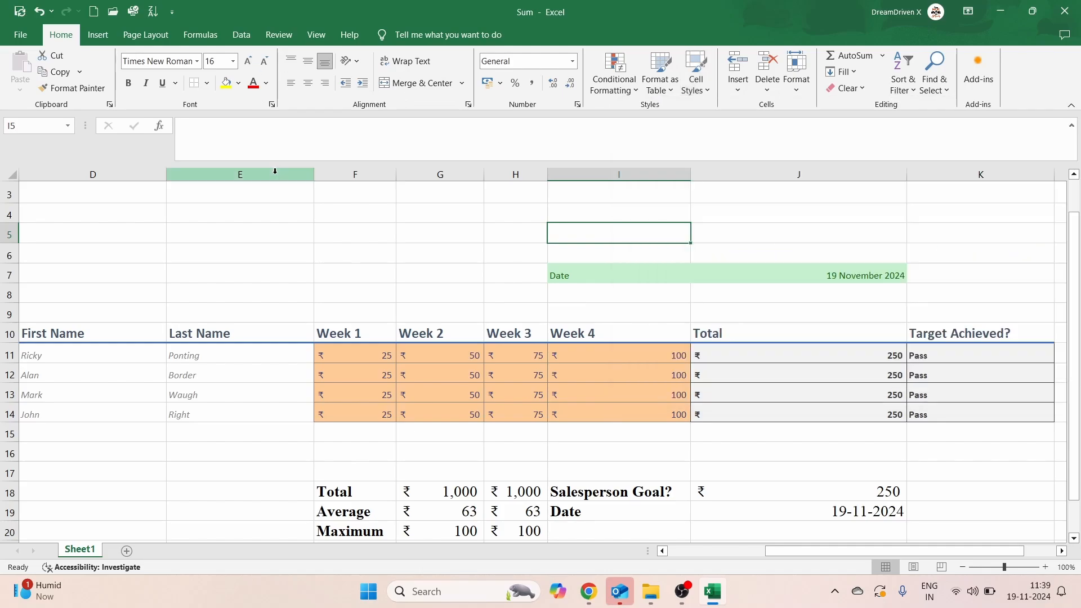
scroll(471, 300, "down", 2)
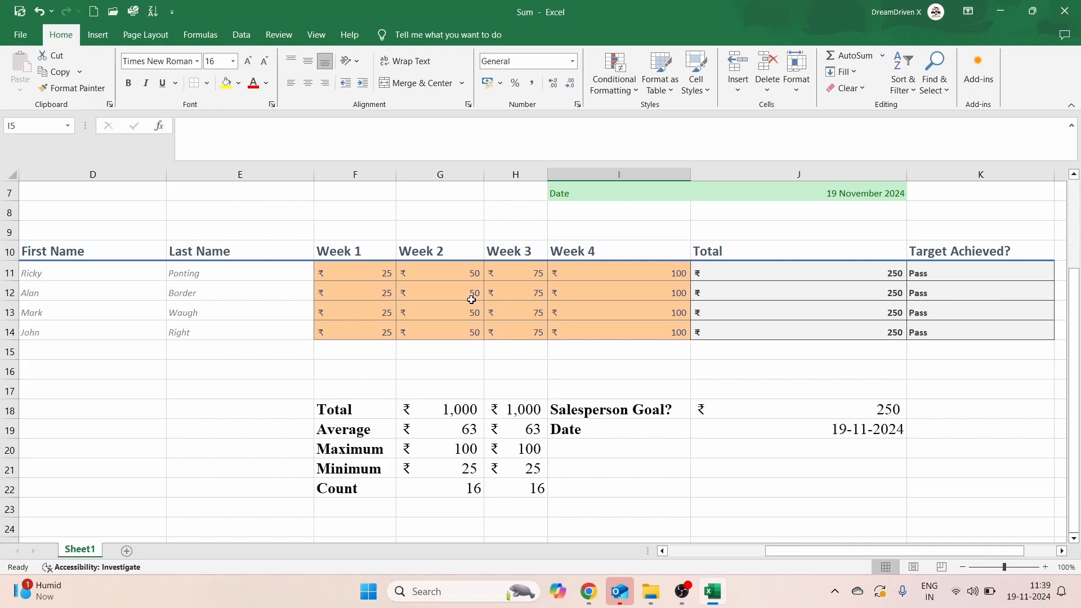
scroll(471, 299, "left", 2)
scroll(471, 300, "up", 2)
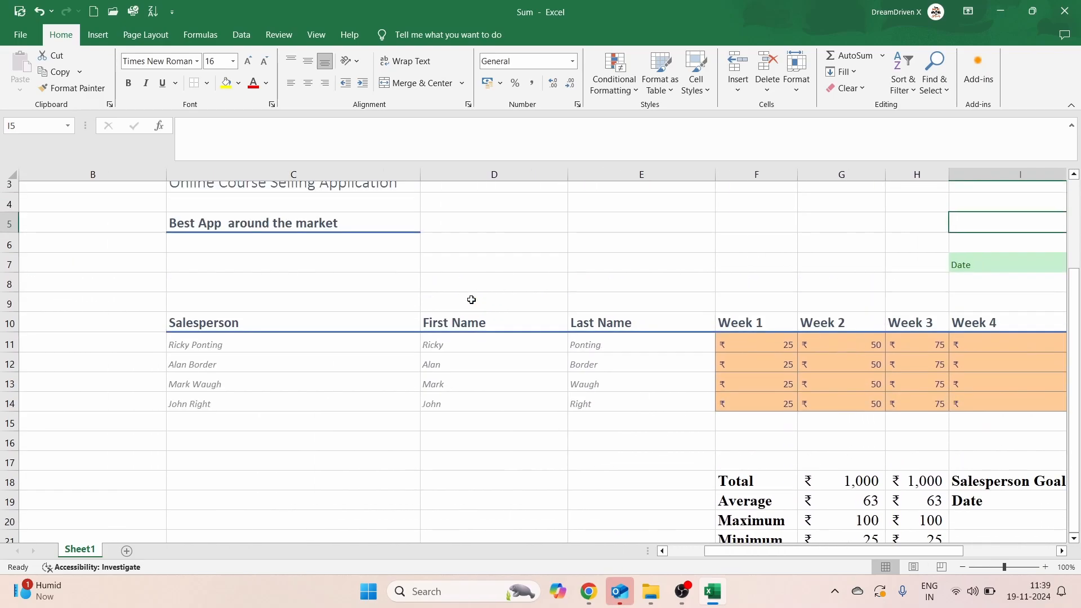
scroll(471, 299, "right", 3)
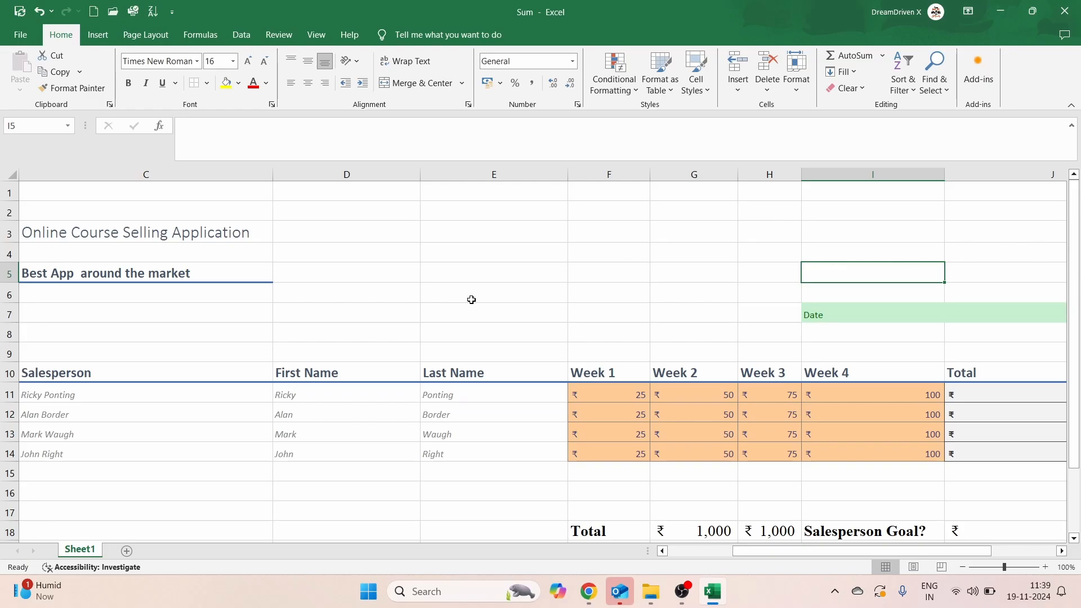
scroll(471, 300, "down", 3)
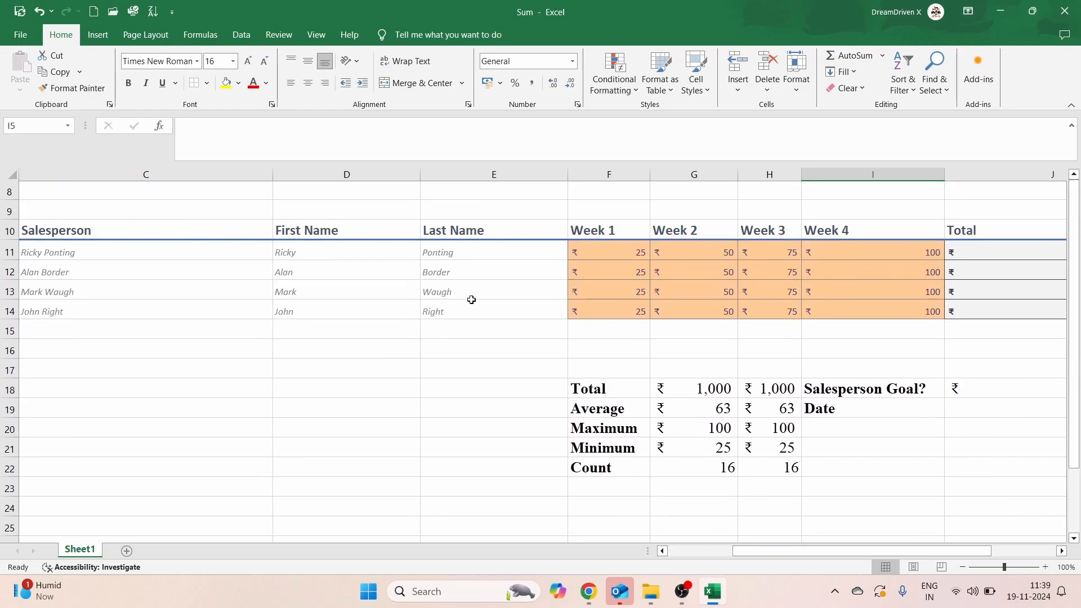
scroll(471, 300, "up", 2)
scroll(471, 300, "down", 2)
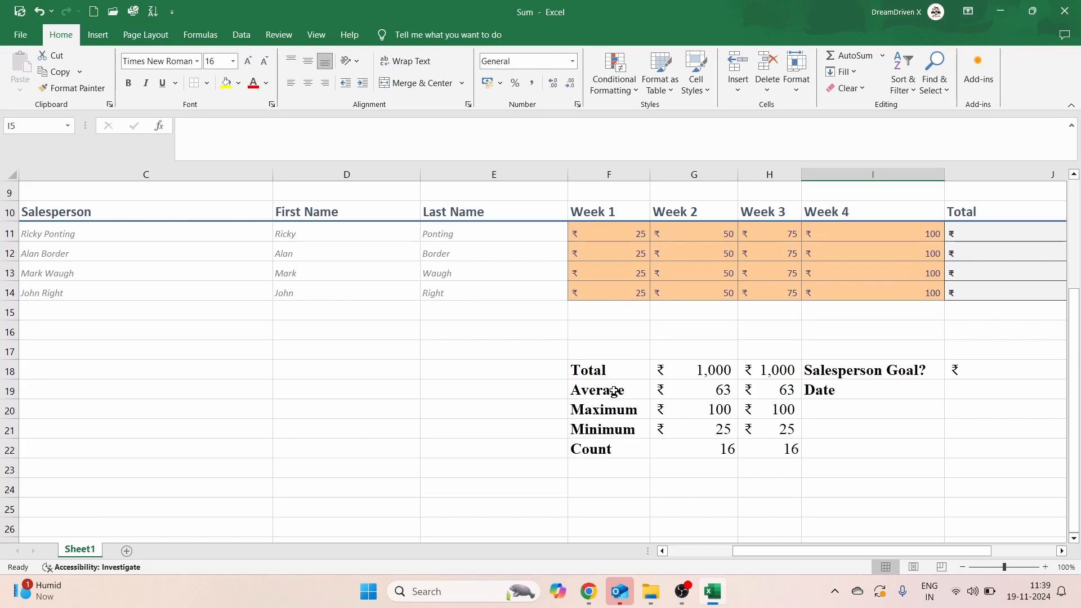
Step: Try several selections across the summary block around F18:H22
left_click(605, 370)
key("shift+Right")
key("shift+Right")
key("shift+Right")
key("shift+Right")
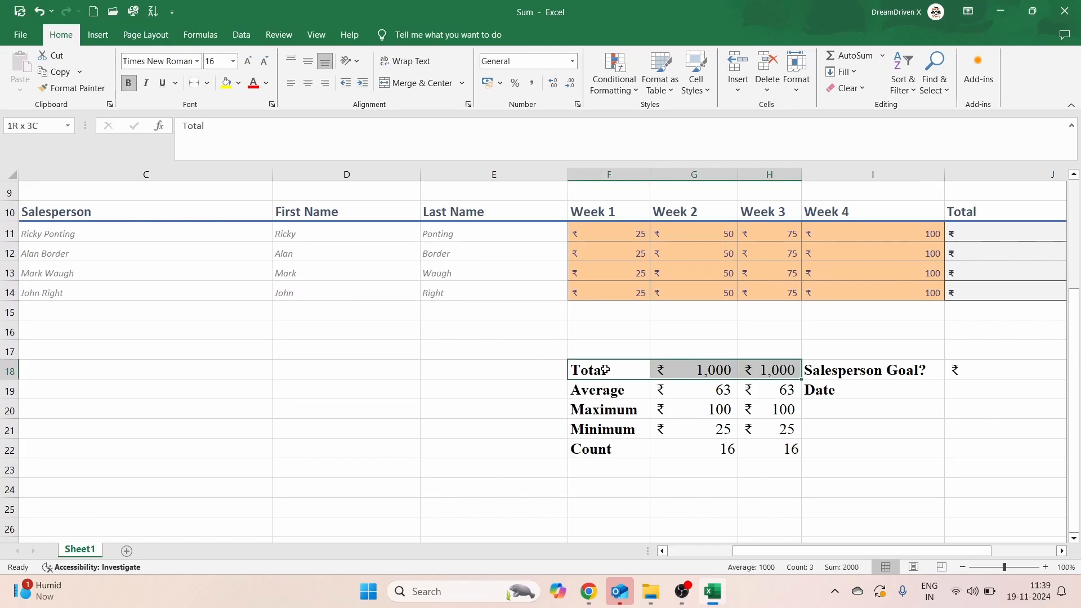
key("shift+Down")
key("shift+Down")
key("shift+Down")
key("shift+Down")
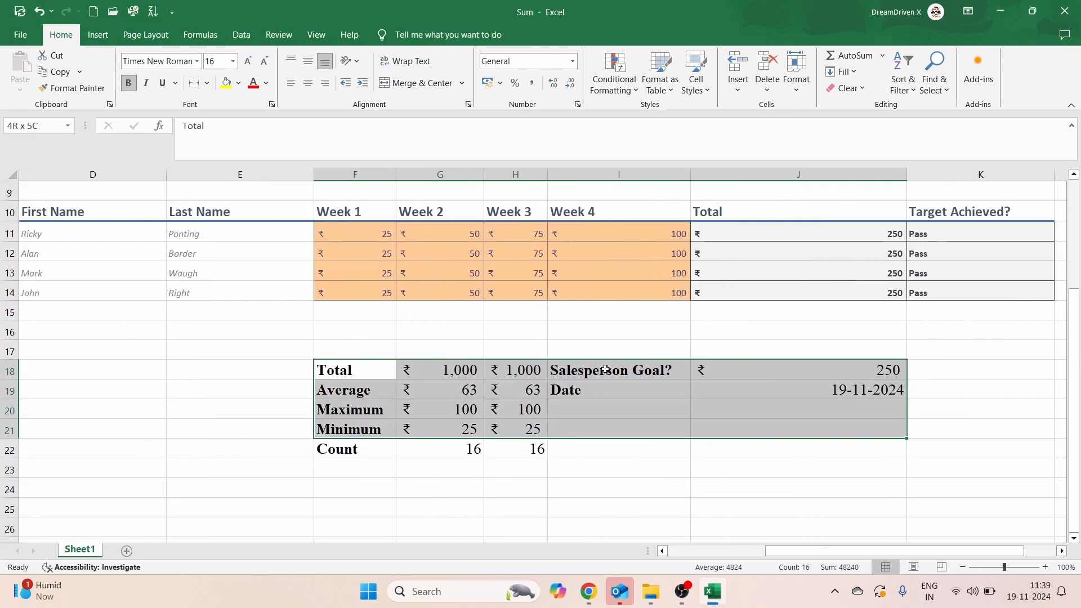
left_click(508, 418)
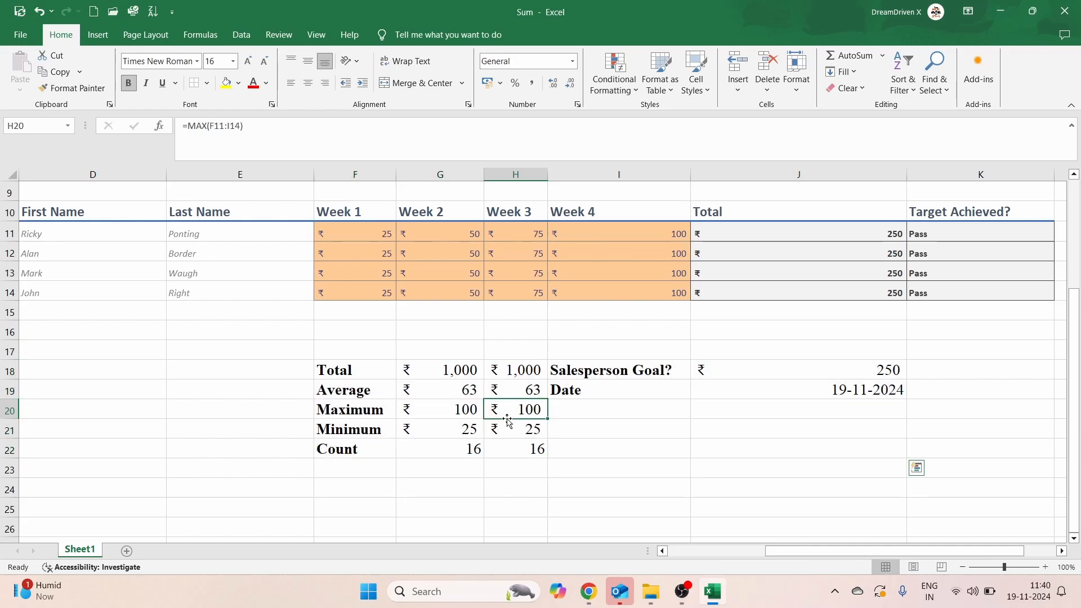
key("Down")
key("Down")
left_click(356, 373)
key("shift+Right")
key("shift+Right")
key("shift+Right")
key("shift+Right")
key("shift+Right")
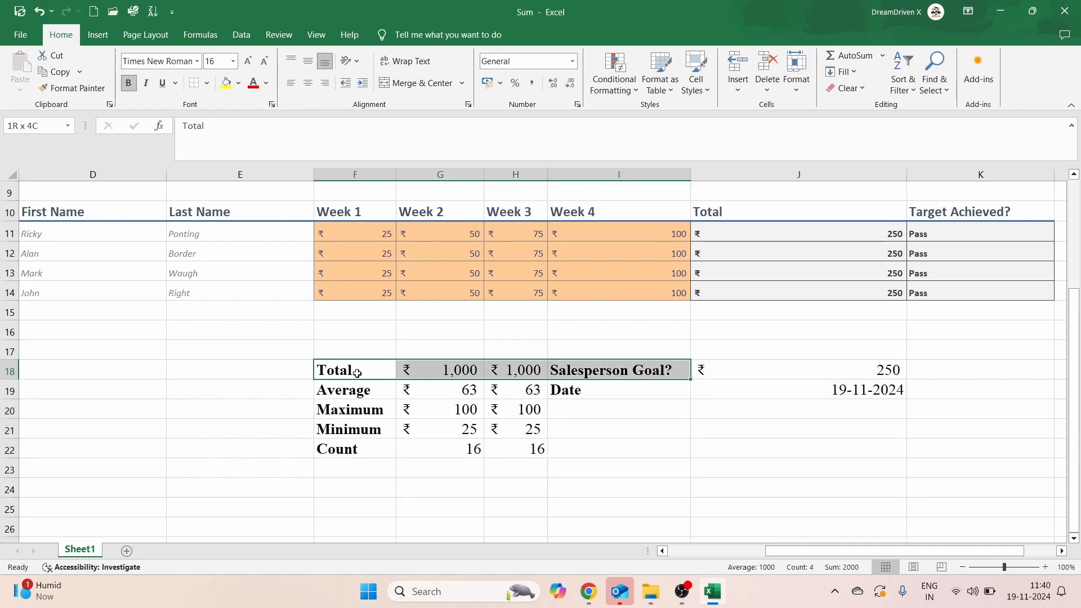
key("shift+Down")
key("shift+Left")
key("shift+Down")
key("shift+Down")
key("shift+Down")
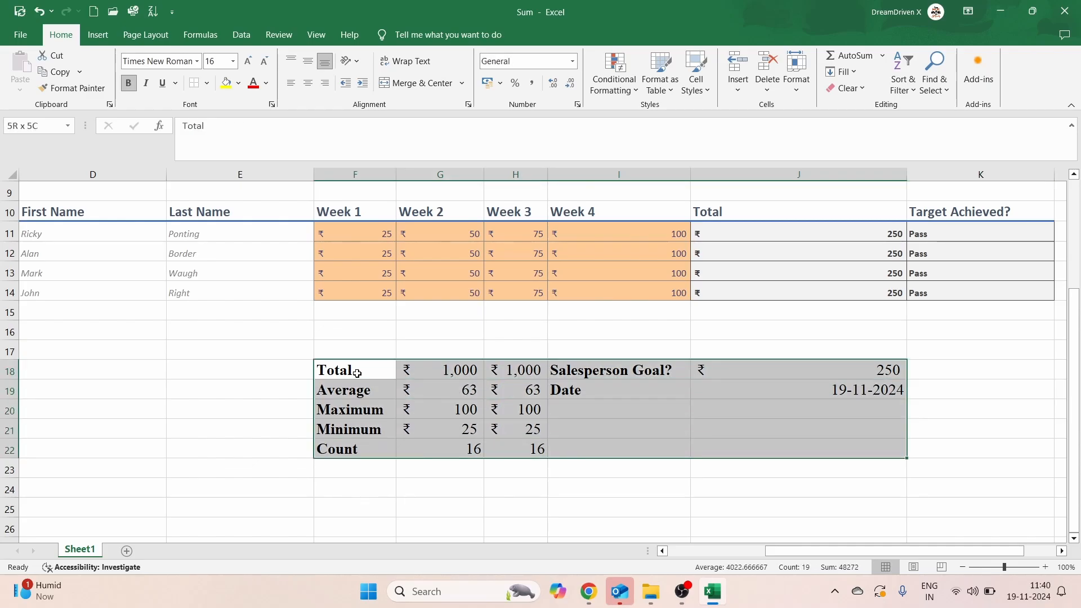
left_click_drag(495, 388, 368, 388)
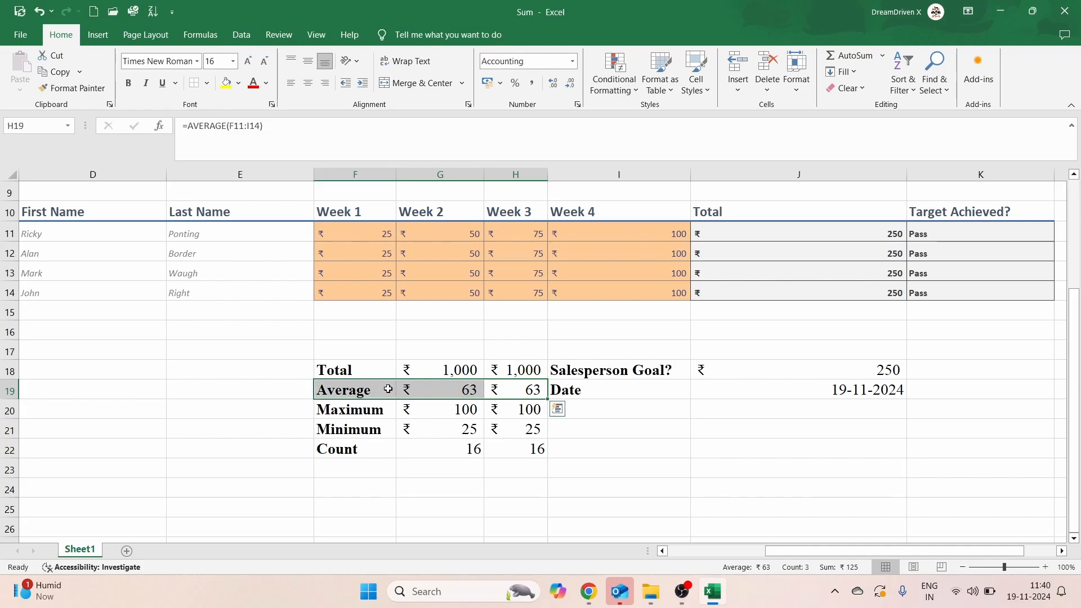
left_click(349, 375)
key("shift+Right")
key("shift+Right")
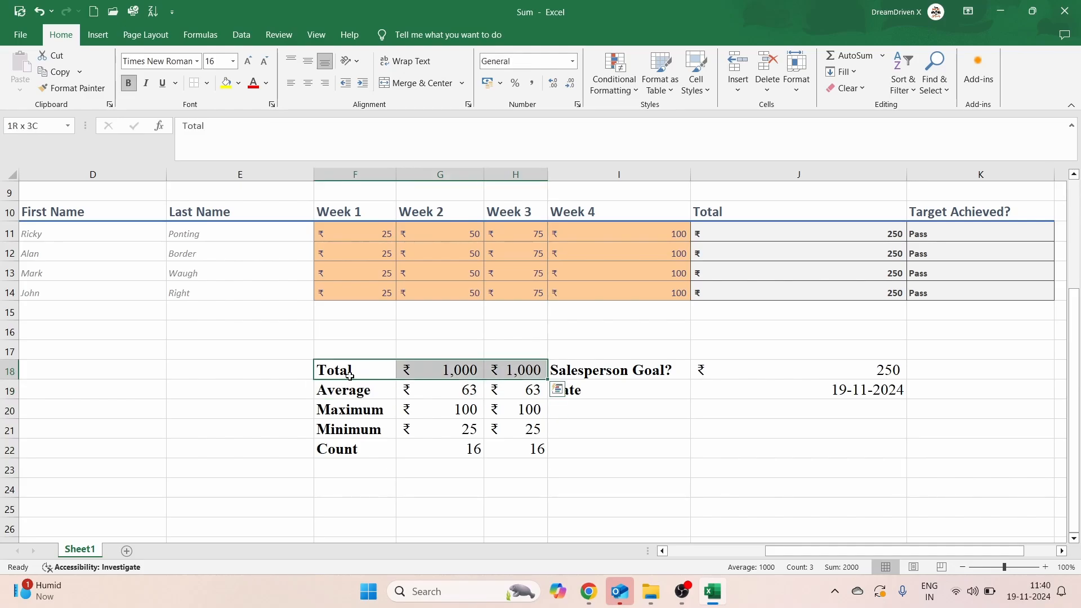
key("shift+Down")
key("shift+Down")
key("shift+Down")
key("shift+Down")
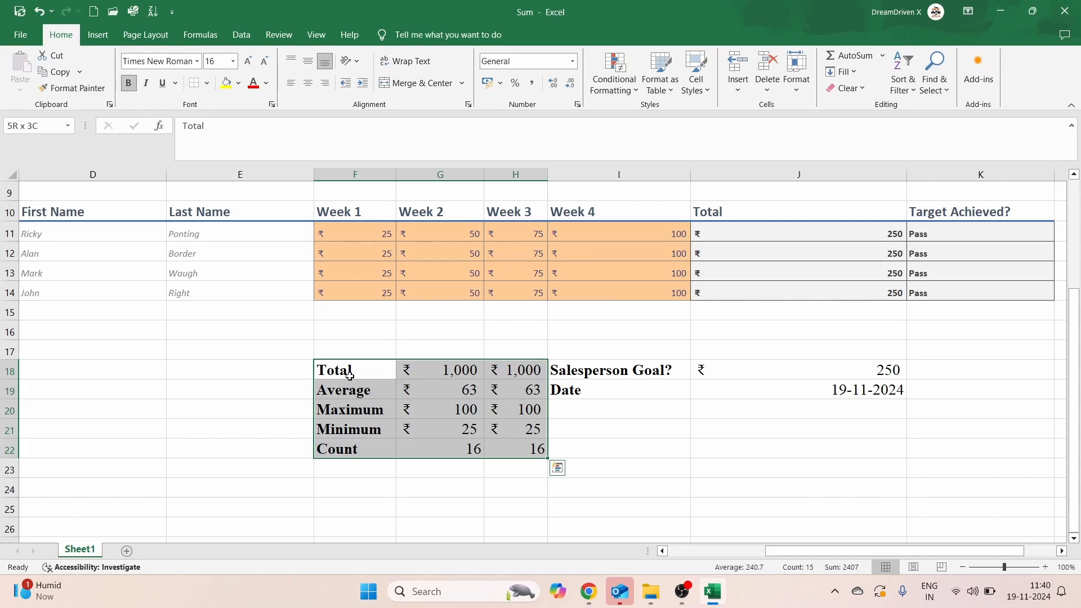
Step: Unbold the Total through Count labels in F18:F22 and the Salesperson Goal? and Date labels
left_click(349, 376)
key("shift+Down")
key("shift+Down")
key("shift+Down")
key("shift+Down")
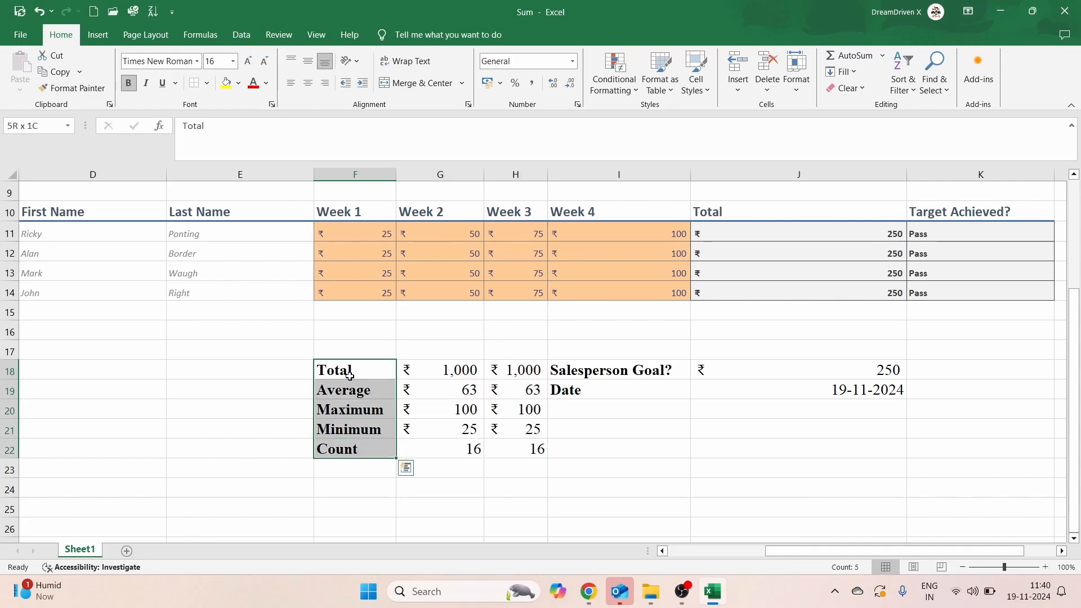
key("ctrl+b")
key("Right")
key("Right")
key("Right")
key("shift+Down")
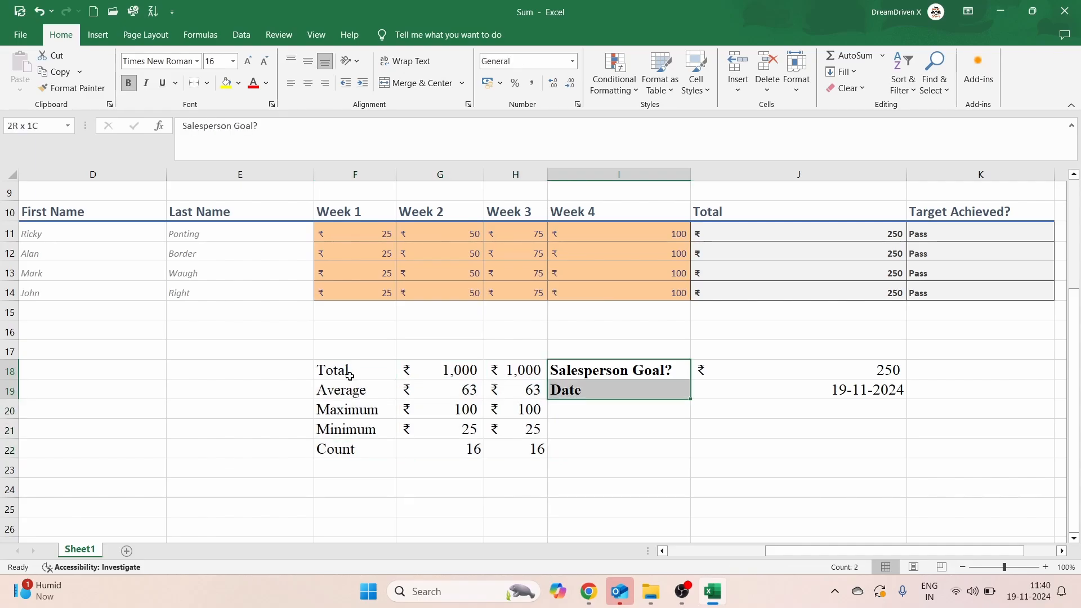
key("ctrl+b")
Step: Select the summary block F18:H22
left_click(341, 372)
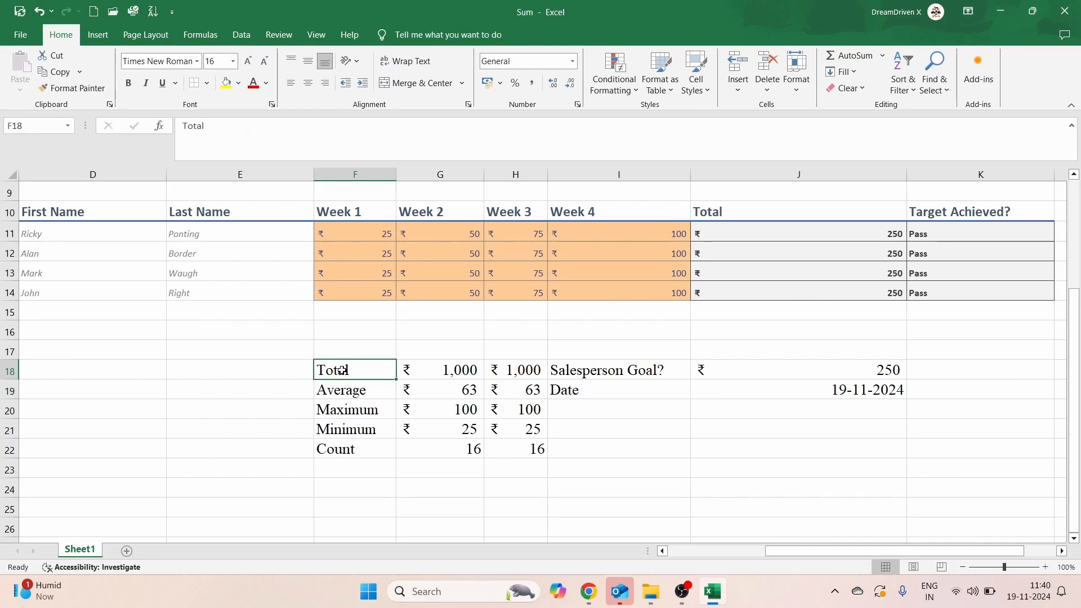
key("shift+Right")
key("shift+Right")
key("shift+Down")
key("shift+Down")
key("shift+Down")
key("shift+Down")
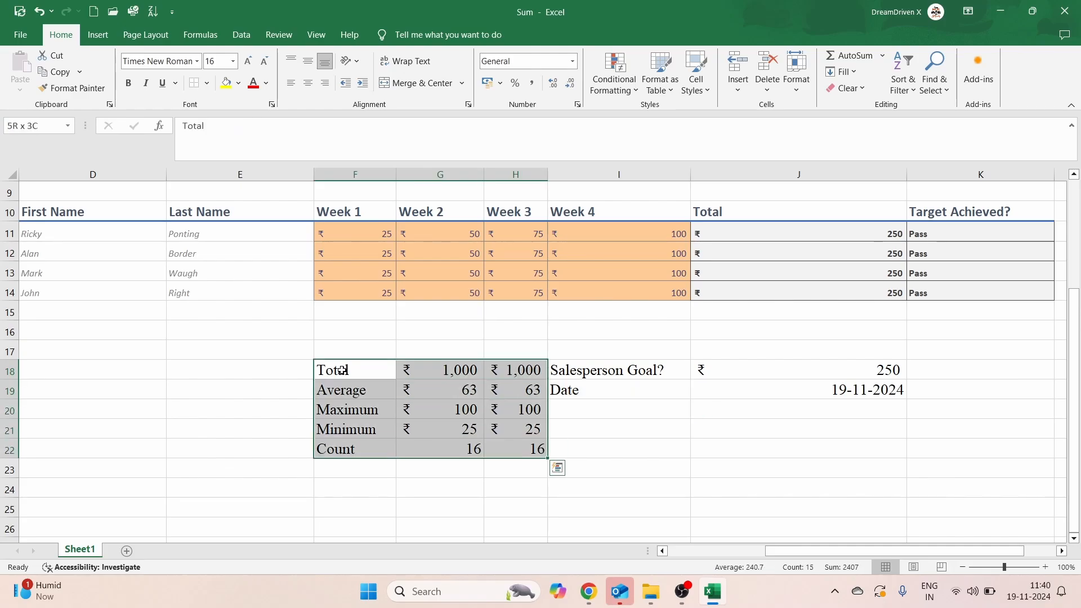
Step: Apply the light blue 40% - Accent1 style to F18:H22, then select the goal block I18:J19
left_click(709, 91)
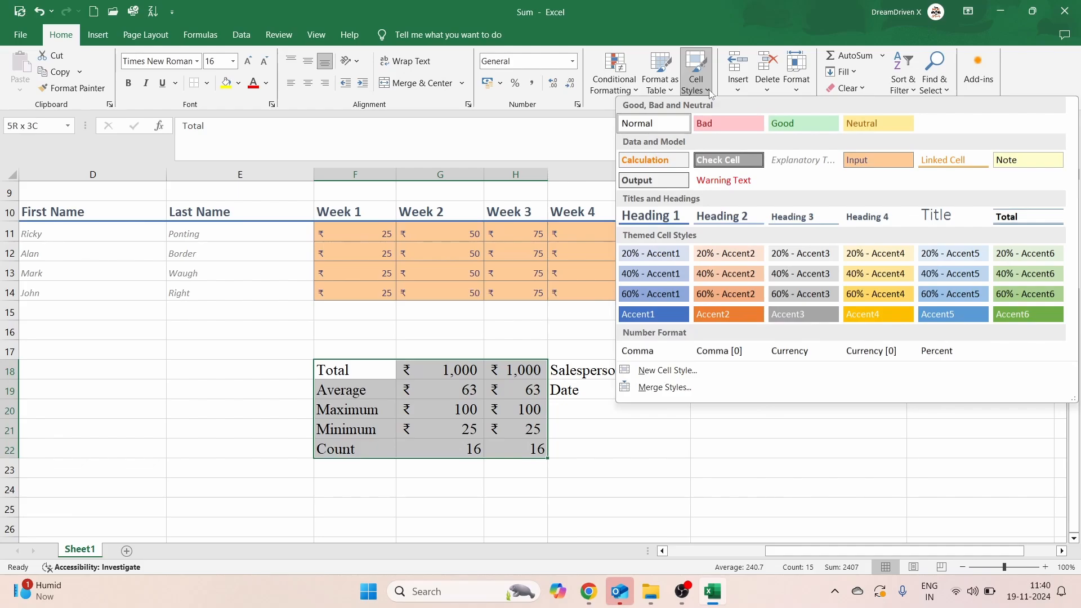
left_click(640, 272)
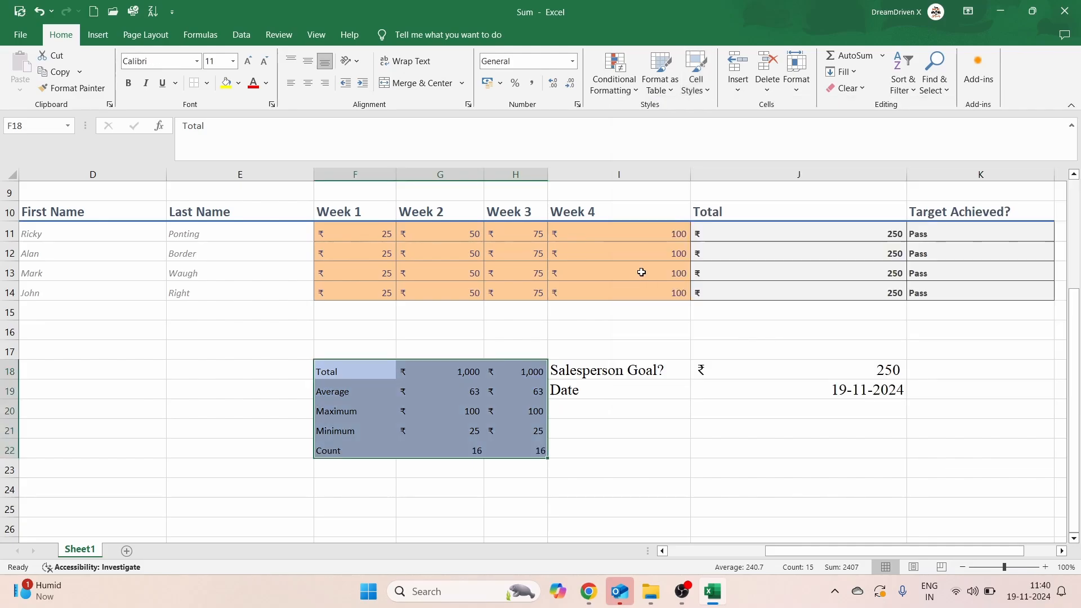
left_click(590, 374)
key("shift+Down")
key("shift+Right")
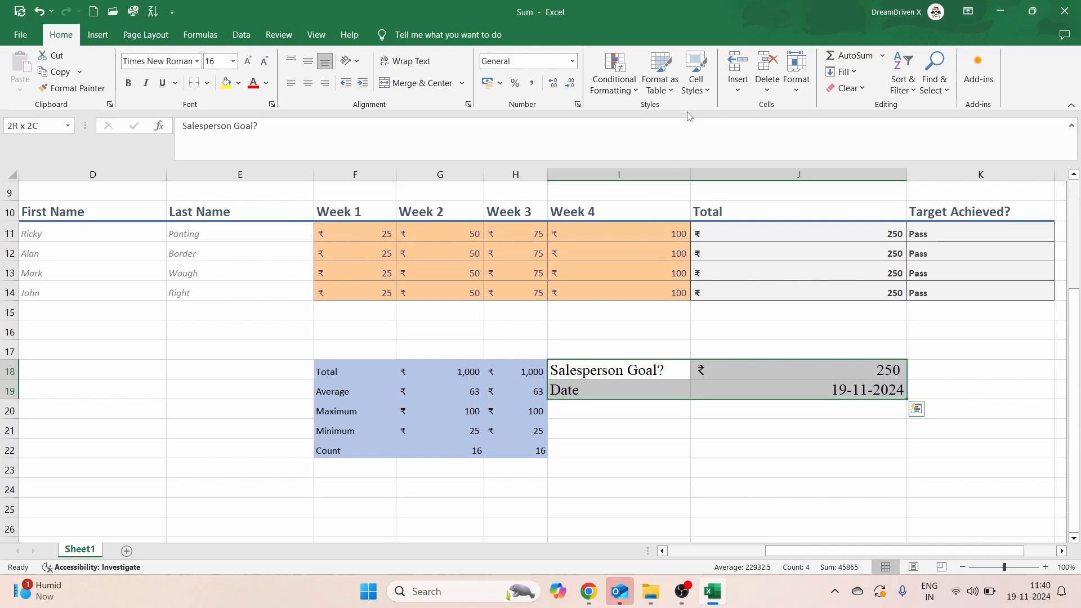
Step: Try 40% - Accent6 on I18:J19, then switch it to the yellow 40% - Accent4 style
left_click(697, 87)
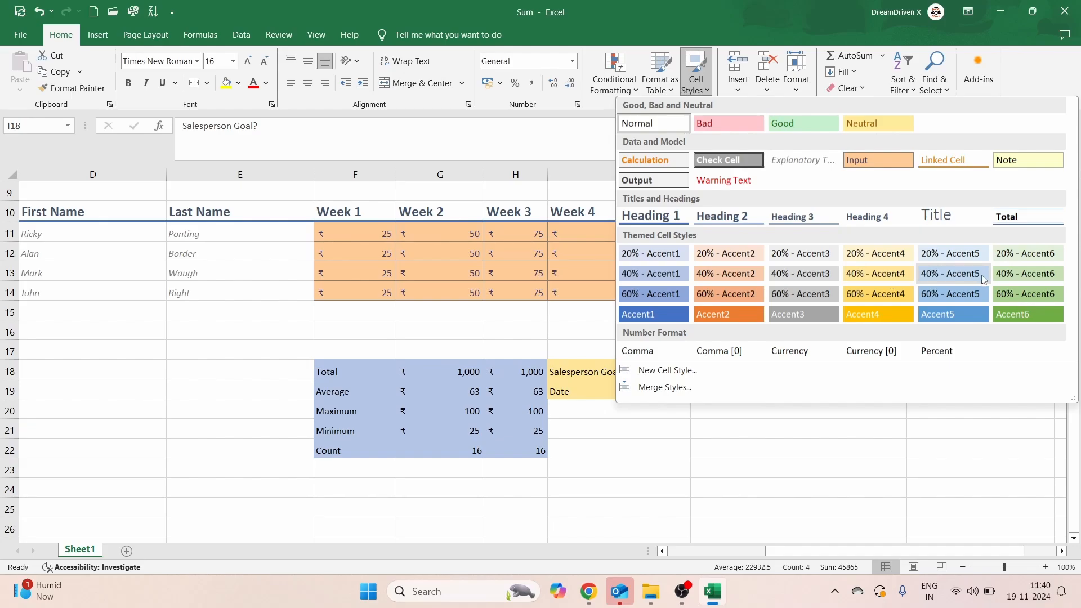
left_click(1028, 274)
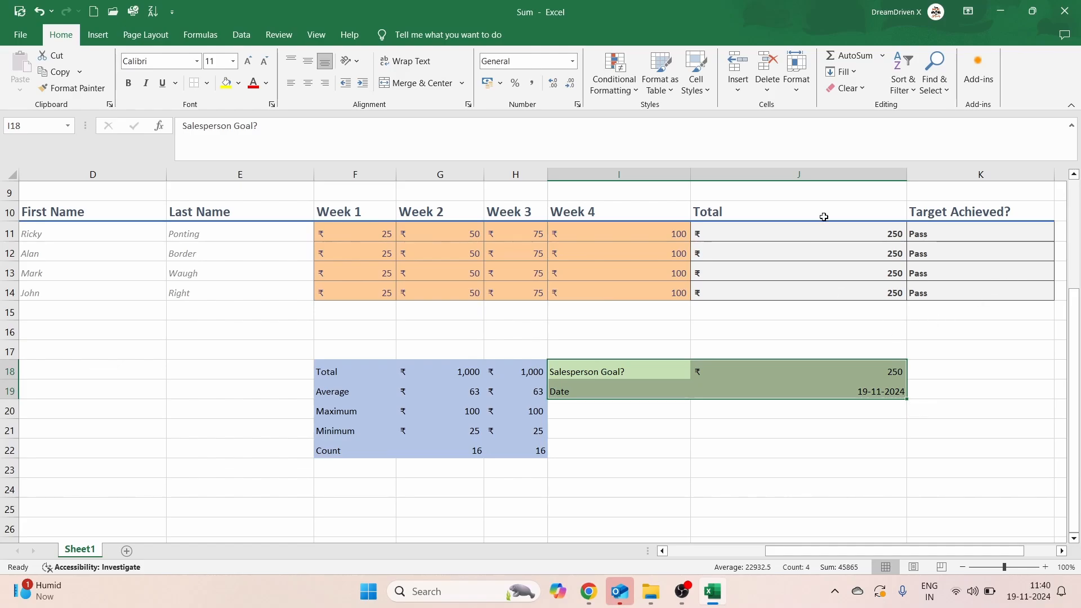
scroll(804, 284, "up", 2)
scroll(806, 292, "down", 1)
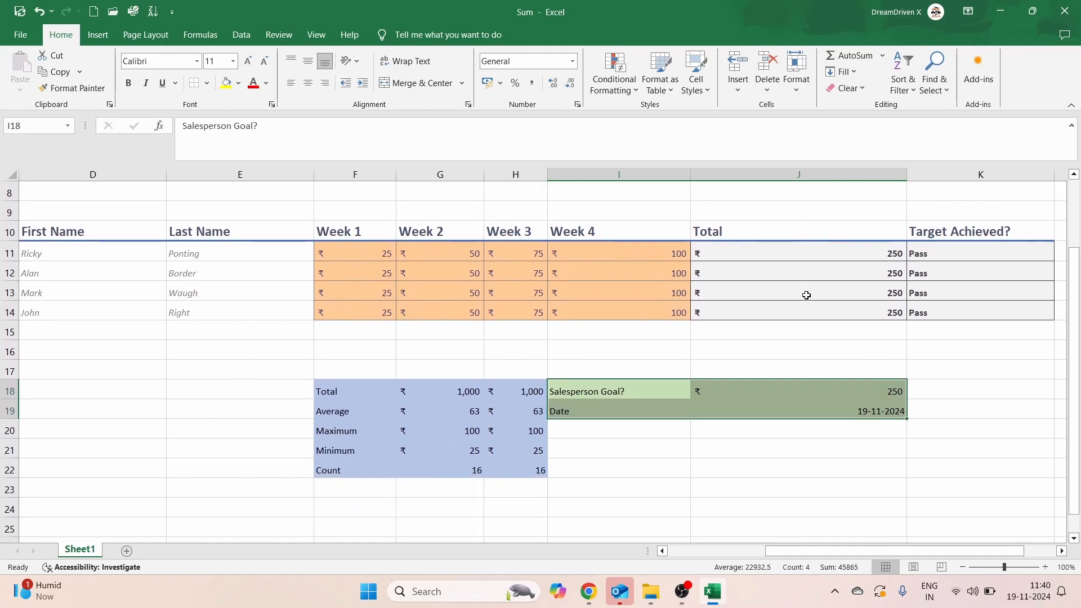
left_click(698, 79)
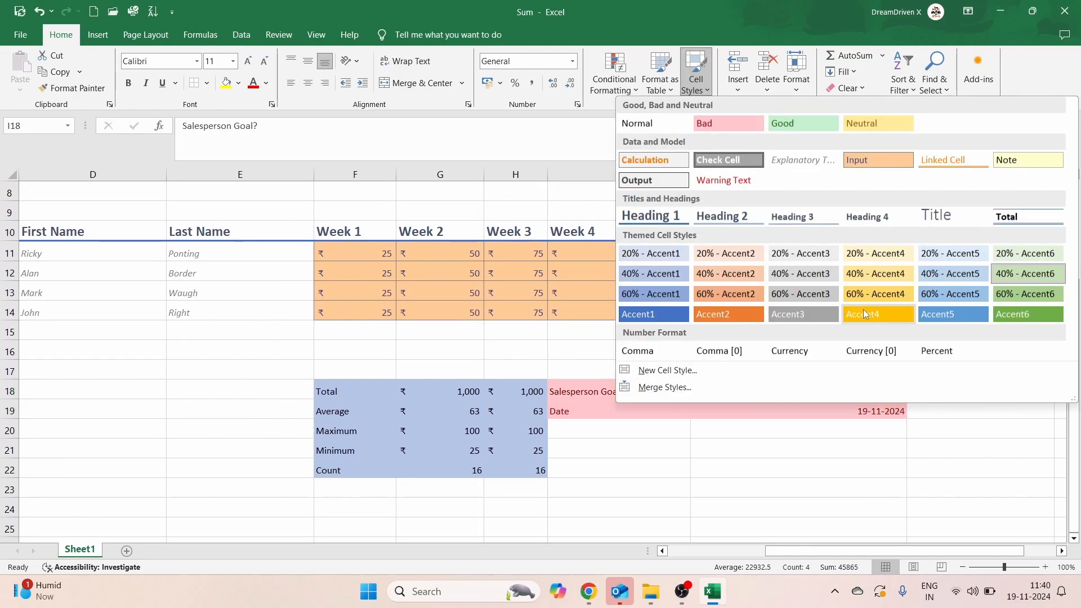
left_click(877, 274)
left_click(687, 333)
scroll(687, 333, "up", 2)
scroll(687, 333, "left", 5)
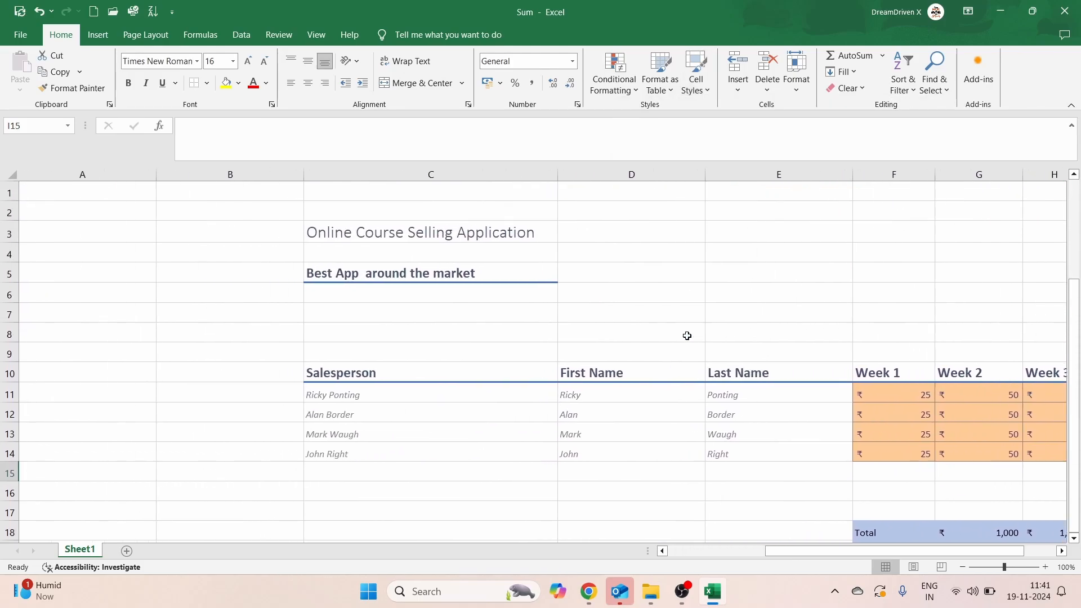
scroll(687, 336, "right", 5)
left_click(633, 299)
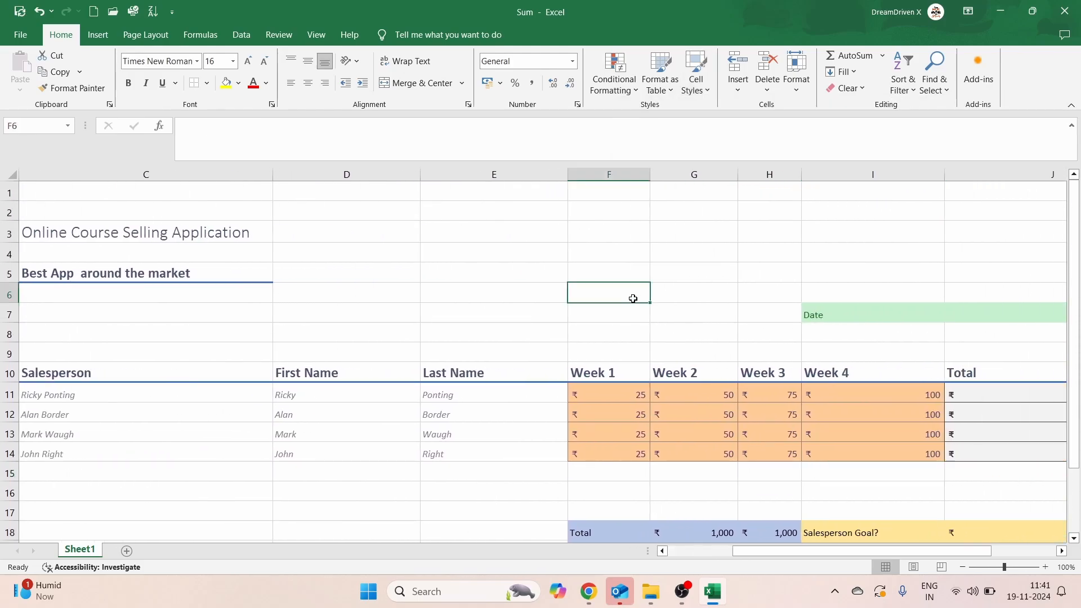
scroll(633, 299, "left", 3)
scroll(633, 298, "right", 2)
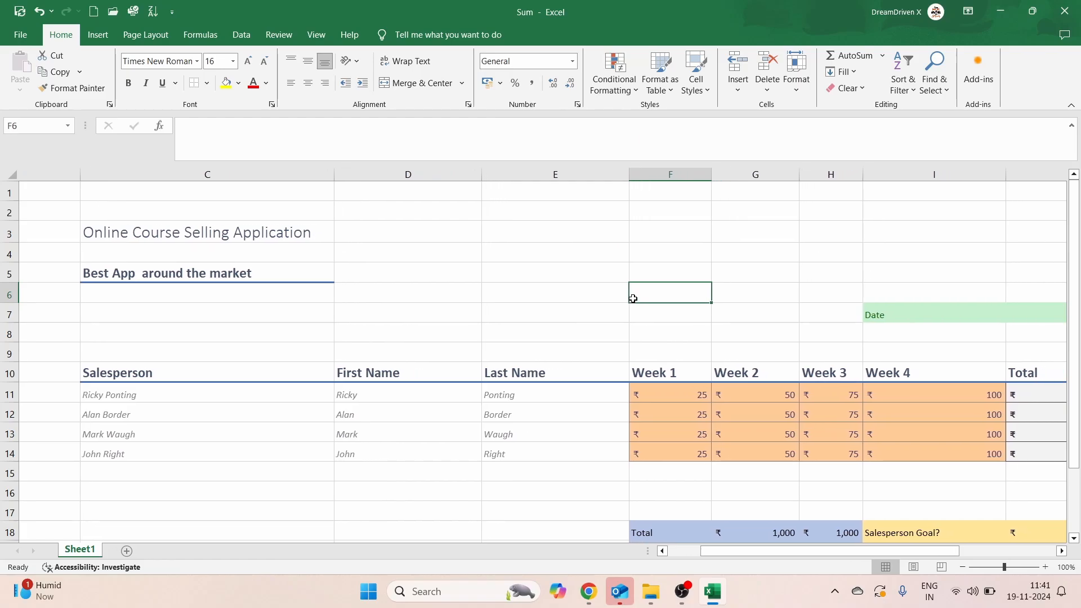
scroll(632, 298, "right", 1)
left_click(528, 269)
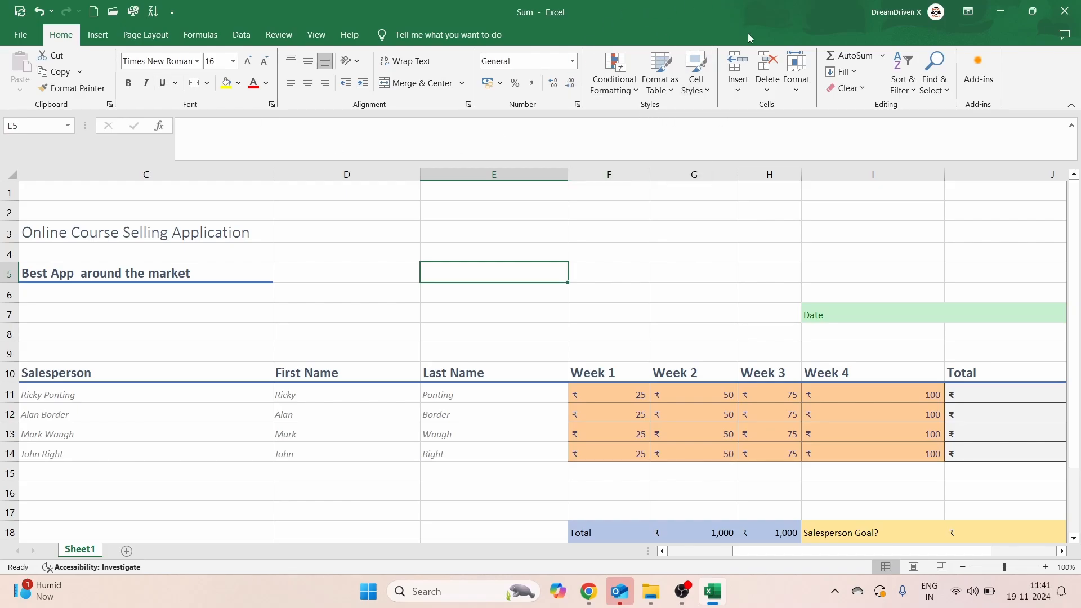
left_click(708, 91)
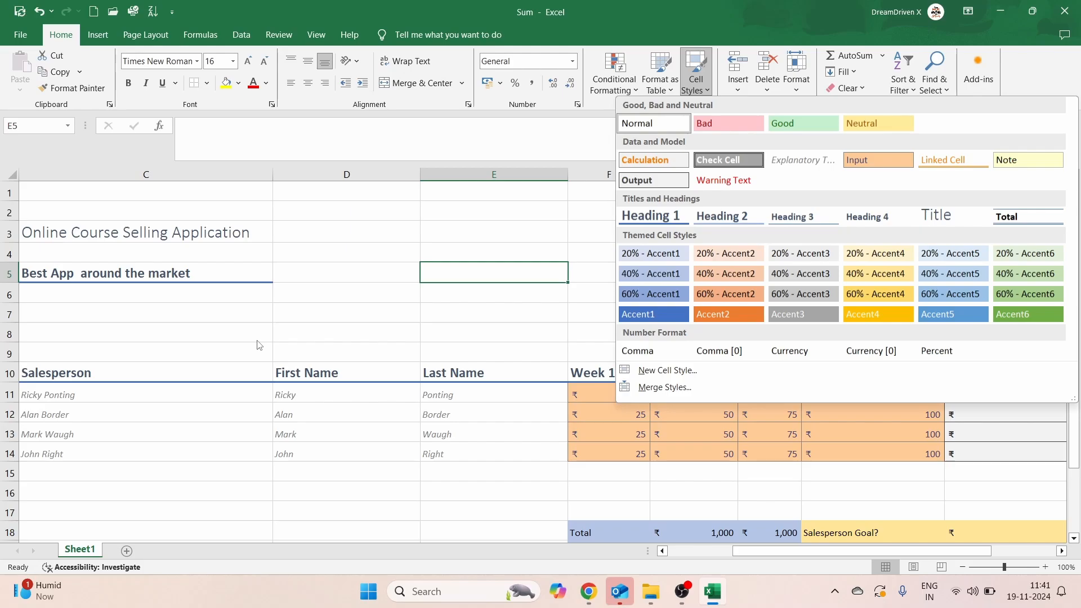
key("Escape")
scroll(257, 340, "down", 1)
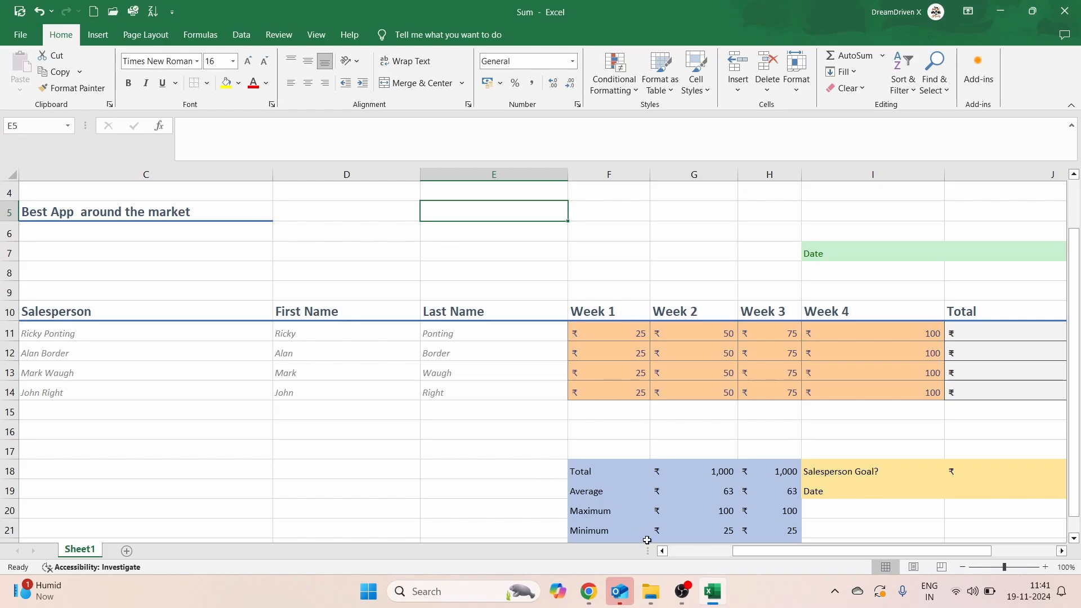
Step: Review the finished sheet, selecting the Maximum label and scrolling to inspect the styled blocks
mouse_move(682, 589)
left_click(683, 509)
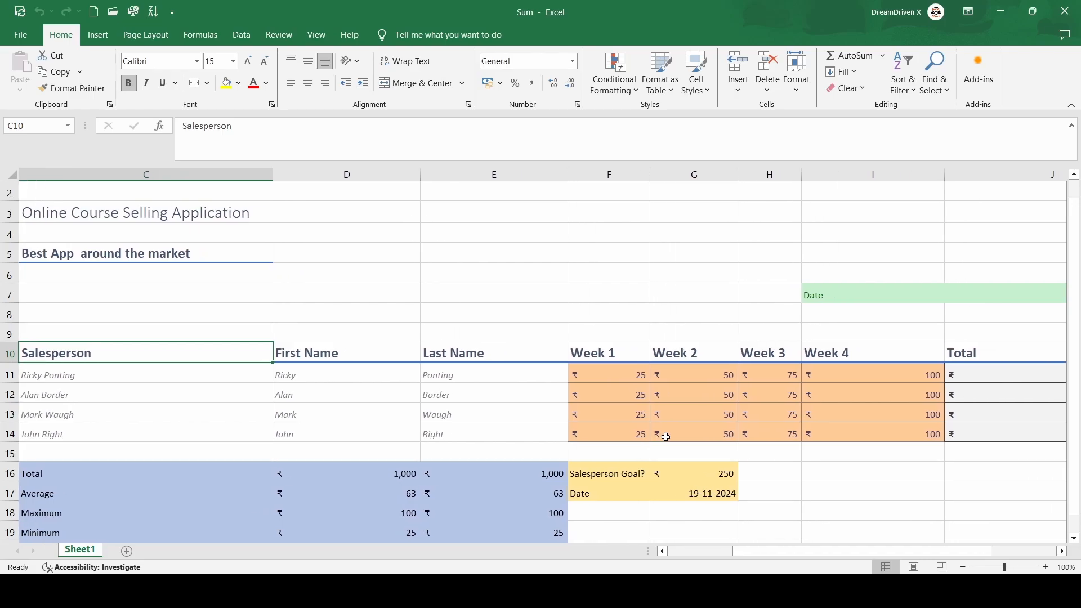
scroll(666, 437, "down", 2)
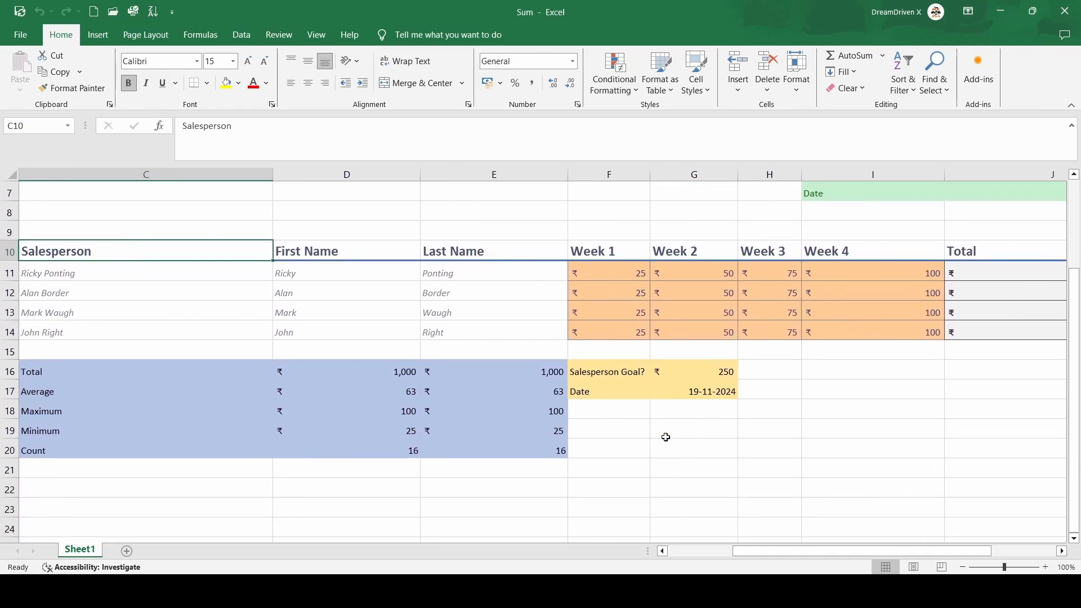
left_click(170, 412)
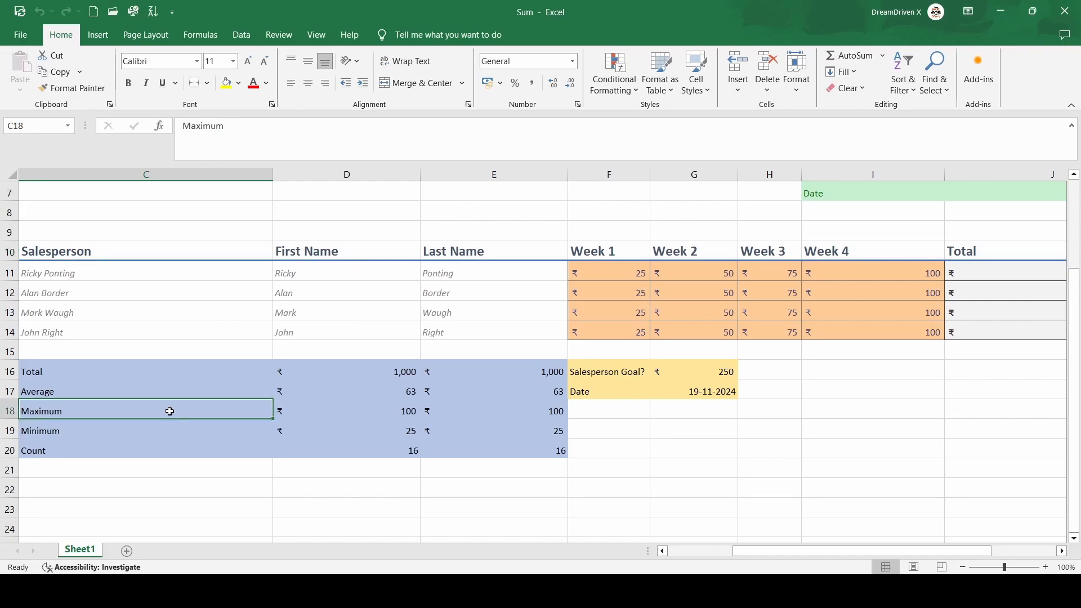
scroll(170, 411, "up", 2)
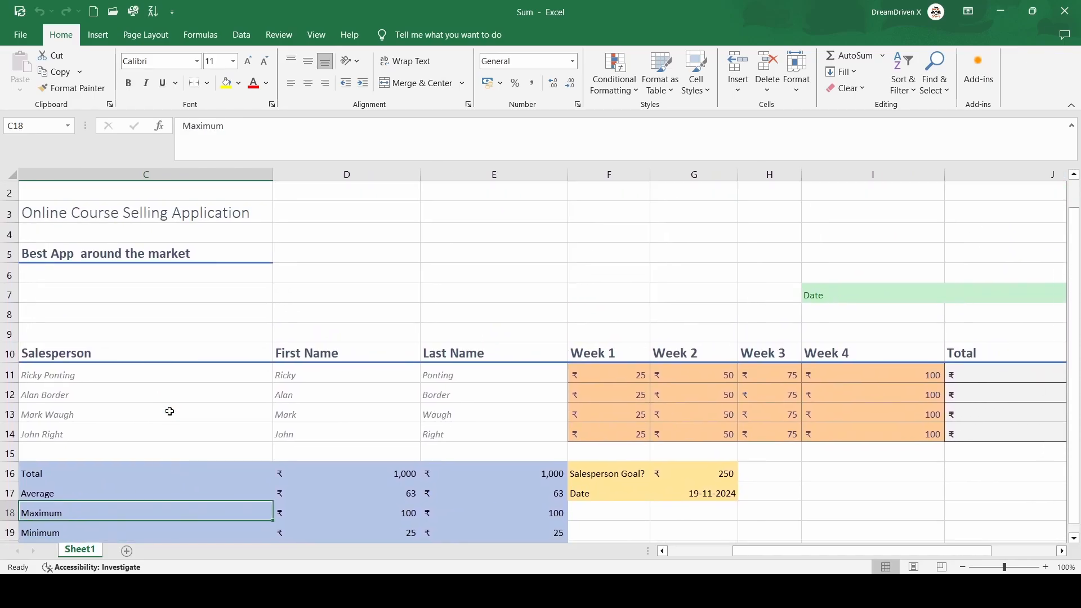
scroll(225, 388, "down", 2)
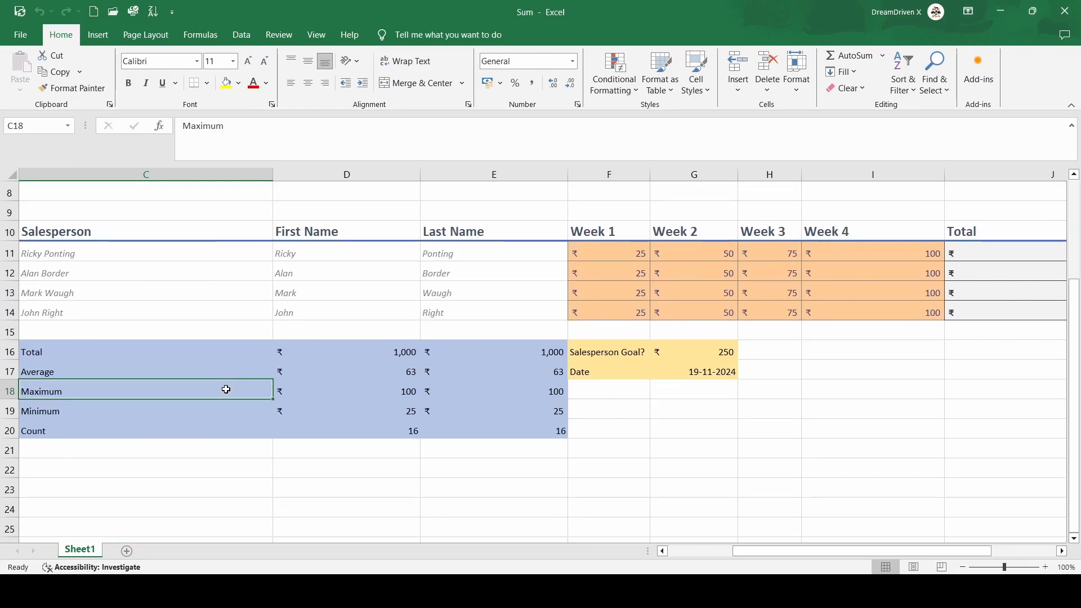
scroll(225, 389, "up", 3)
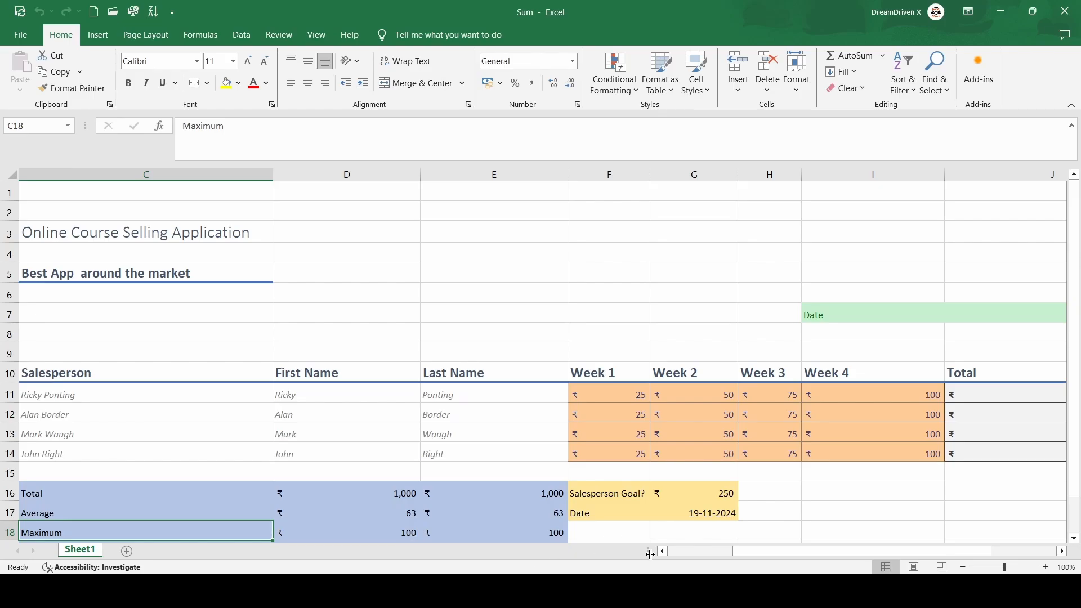
left_click(658, 591)
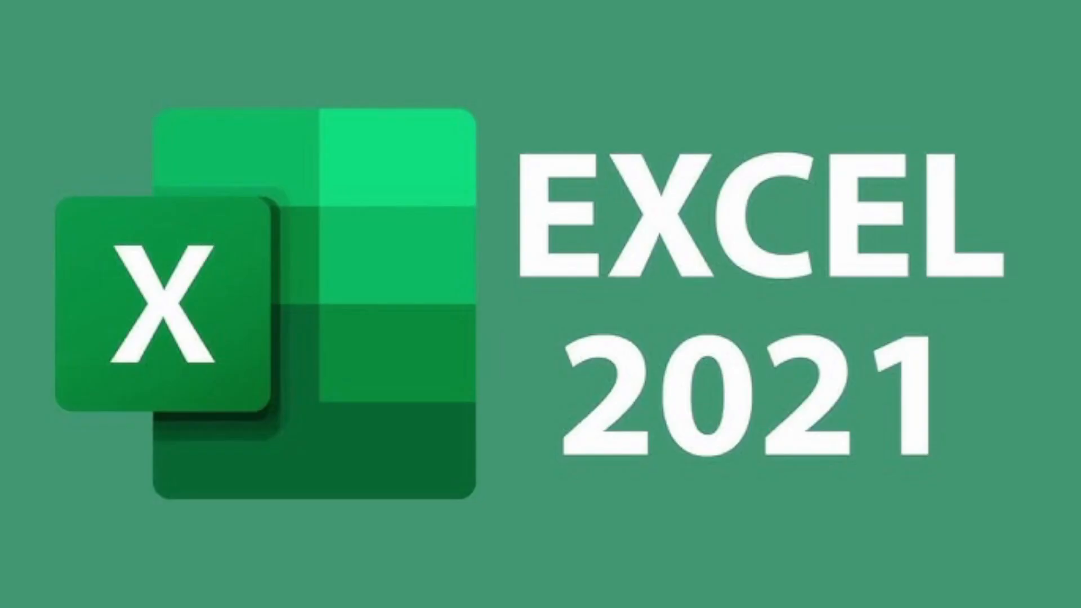